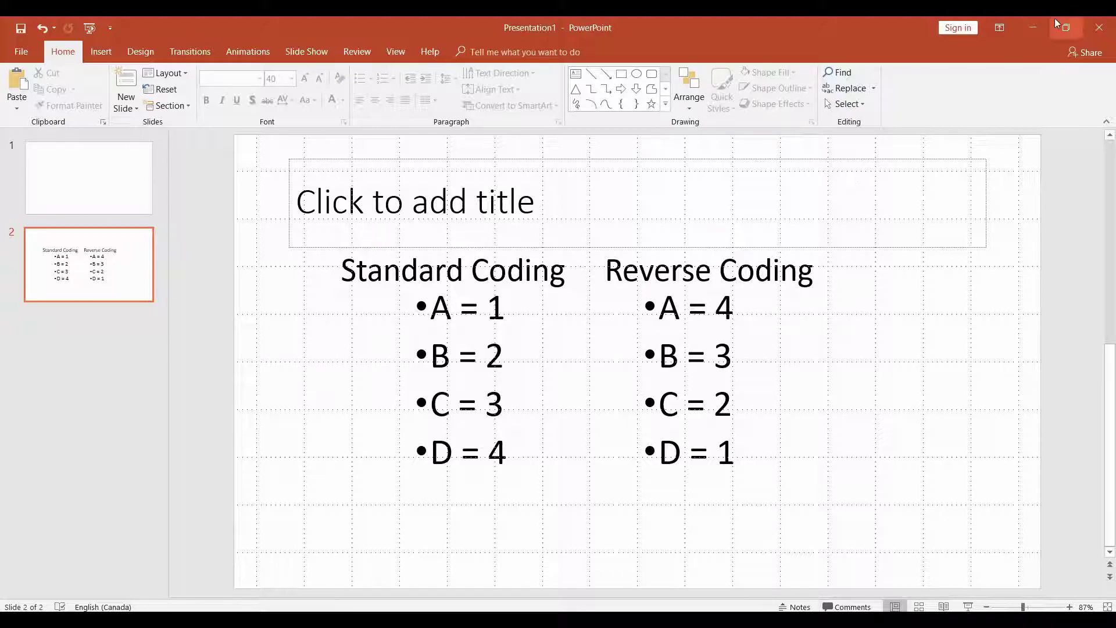
Step: Minimize the PowerPoint coding slide so the SPSS Data Editor with the lettered answers shows
click(1030, 27)
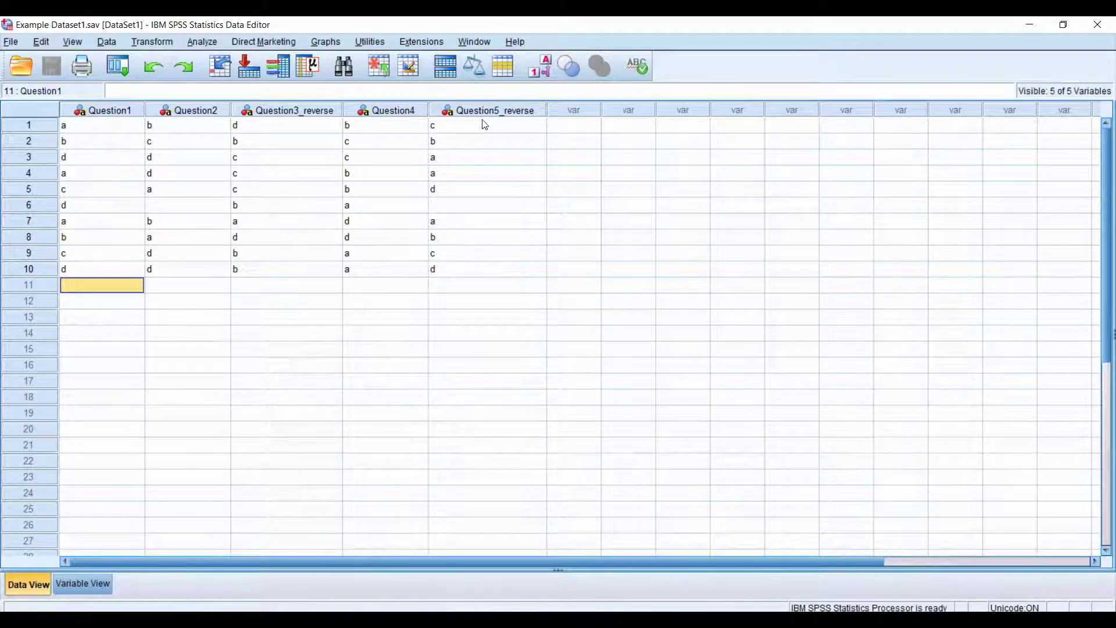
mouse_move(485, 620)
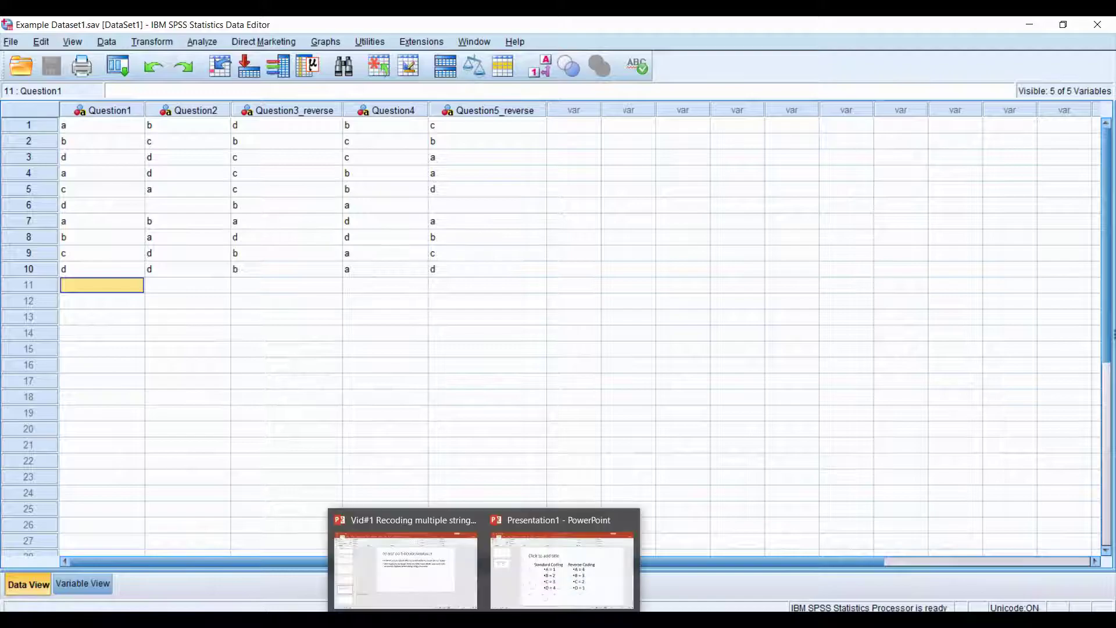
click(576, 589)
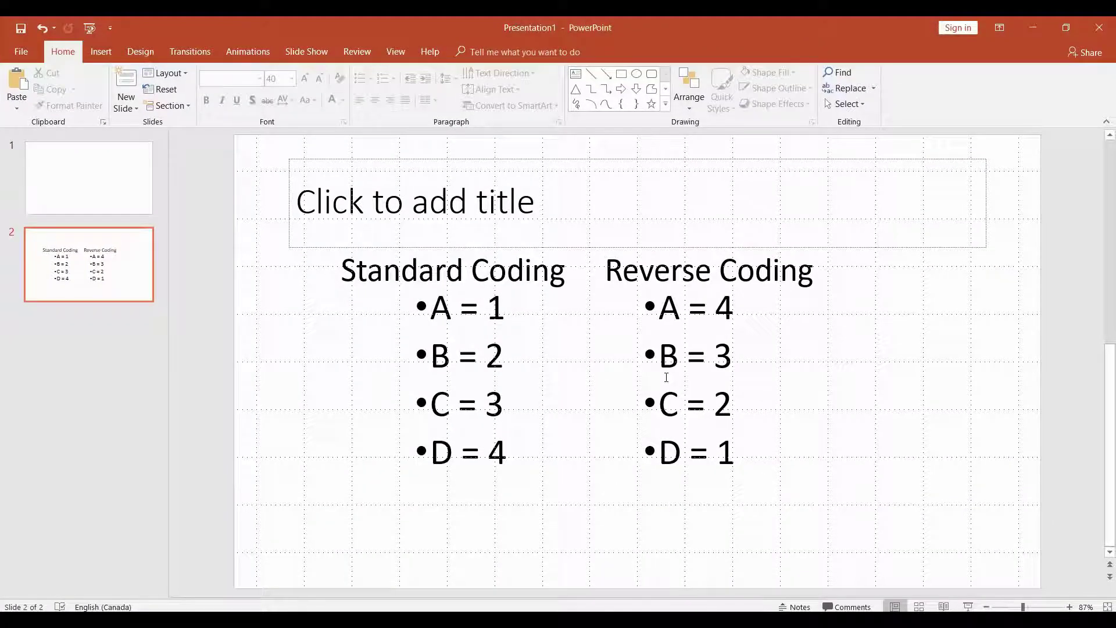
click(1026, 25)
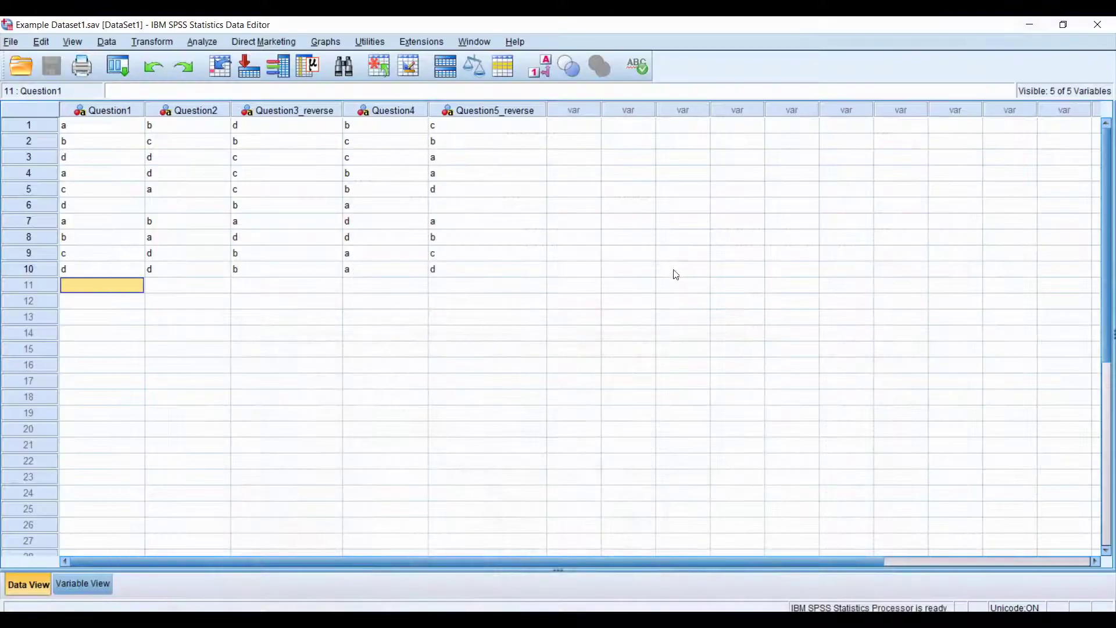
Step: Start Transform > Automatic Recode and add Question1, Question2 and Question4 to the recode list
click(150, 42)
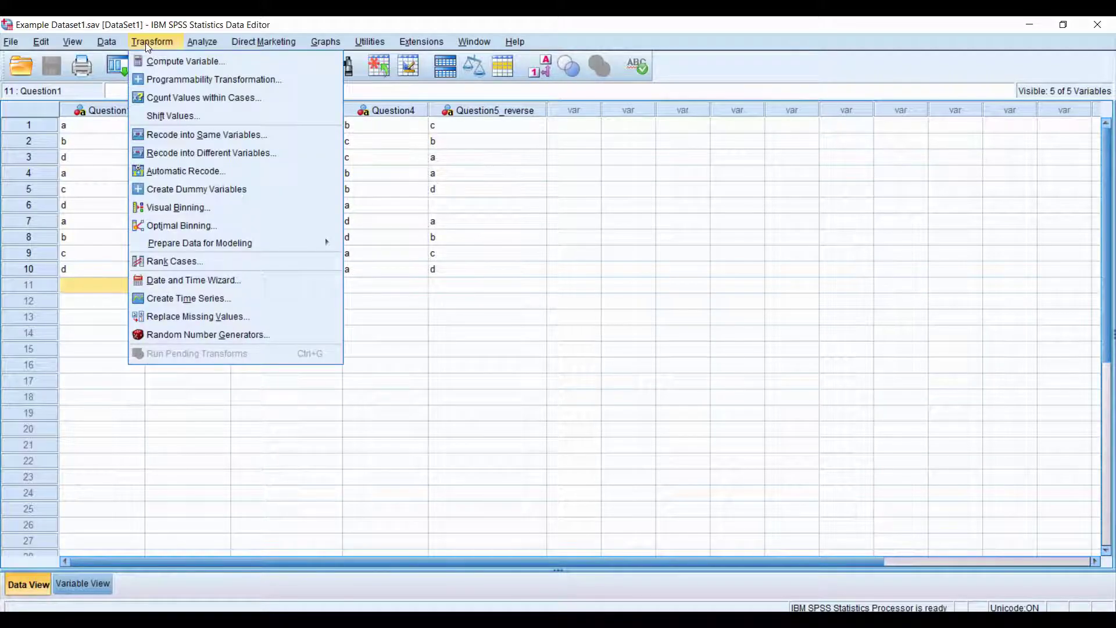
click(169, 173)
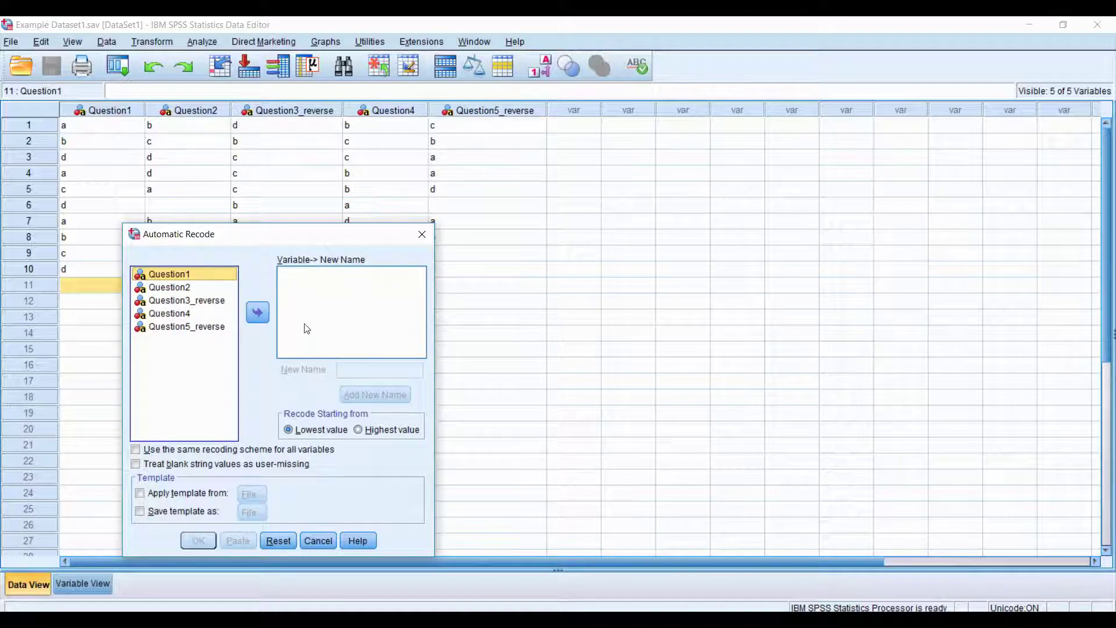
click(256, 314)
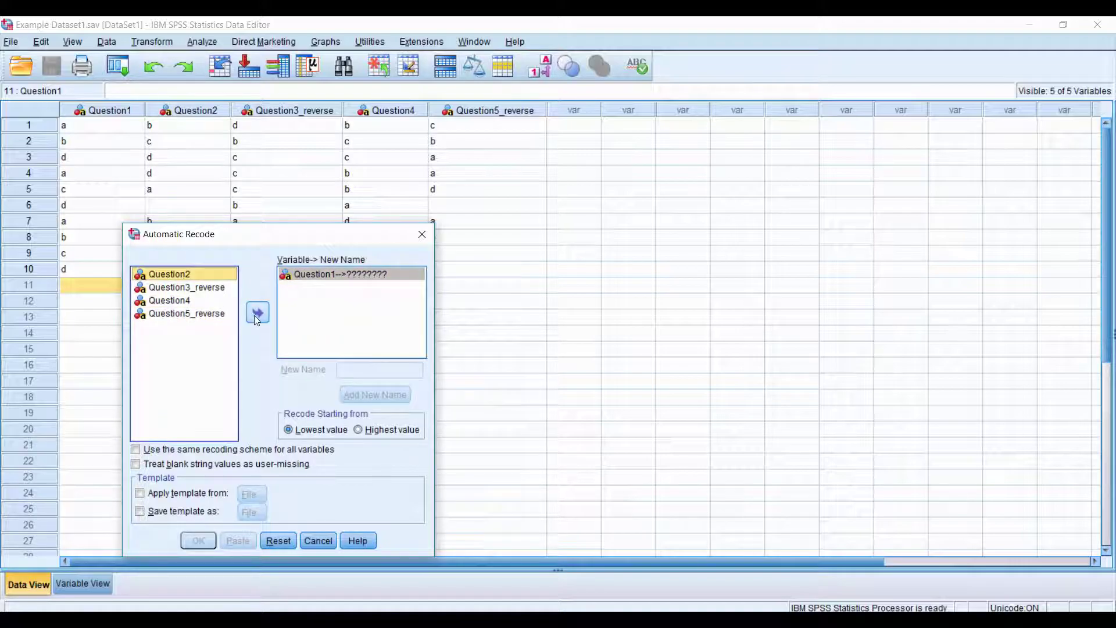
click(257, 313)
click(193, 288)
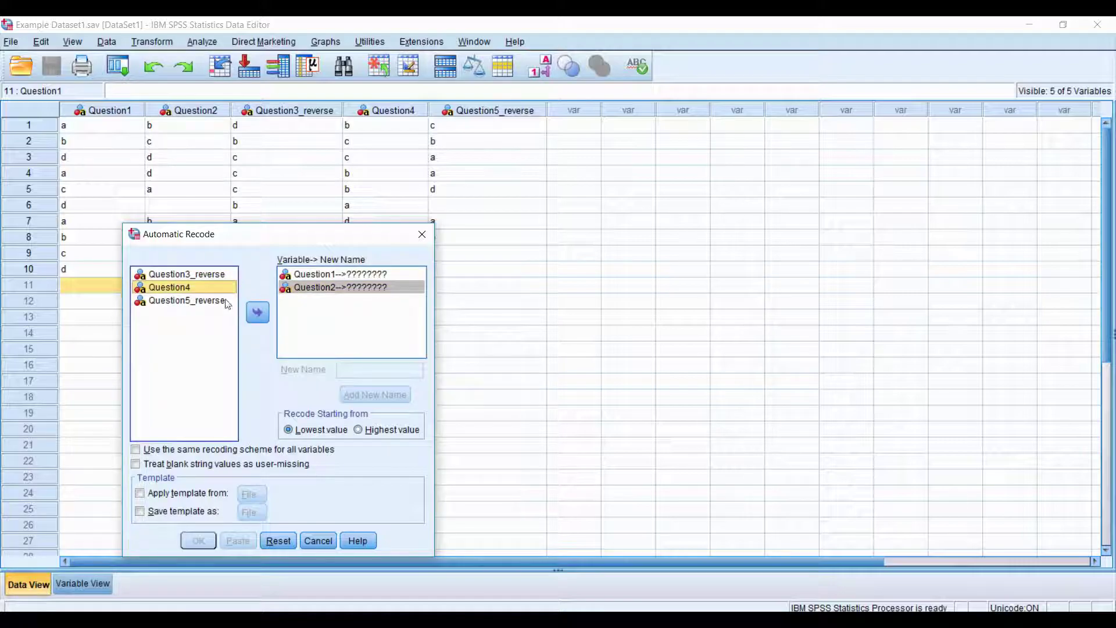
click(258, 313)
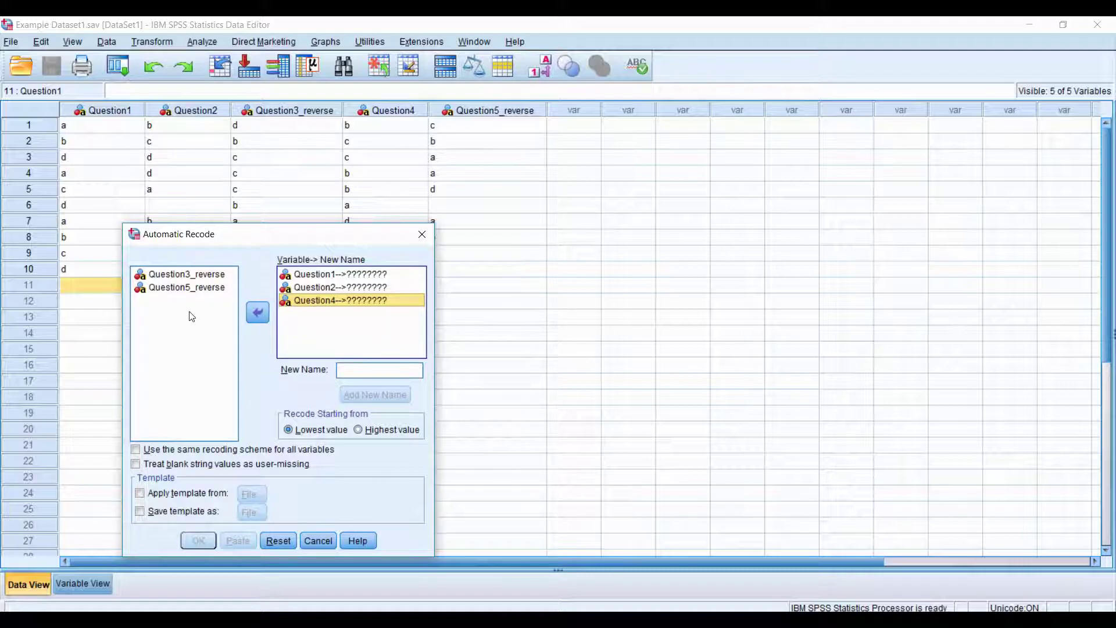
Step: Give Question1 and Question2 the new names Question1_recoded and Question2_recoded
click(358, 275)
click(366, 371)
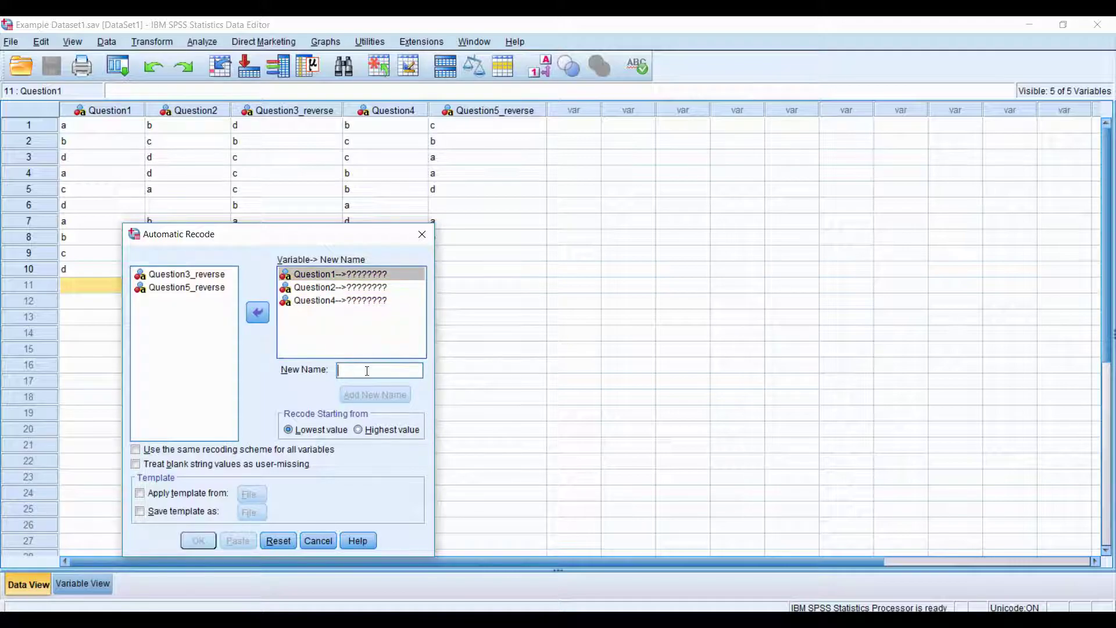
text(Questio)
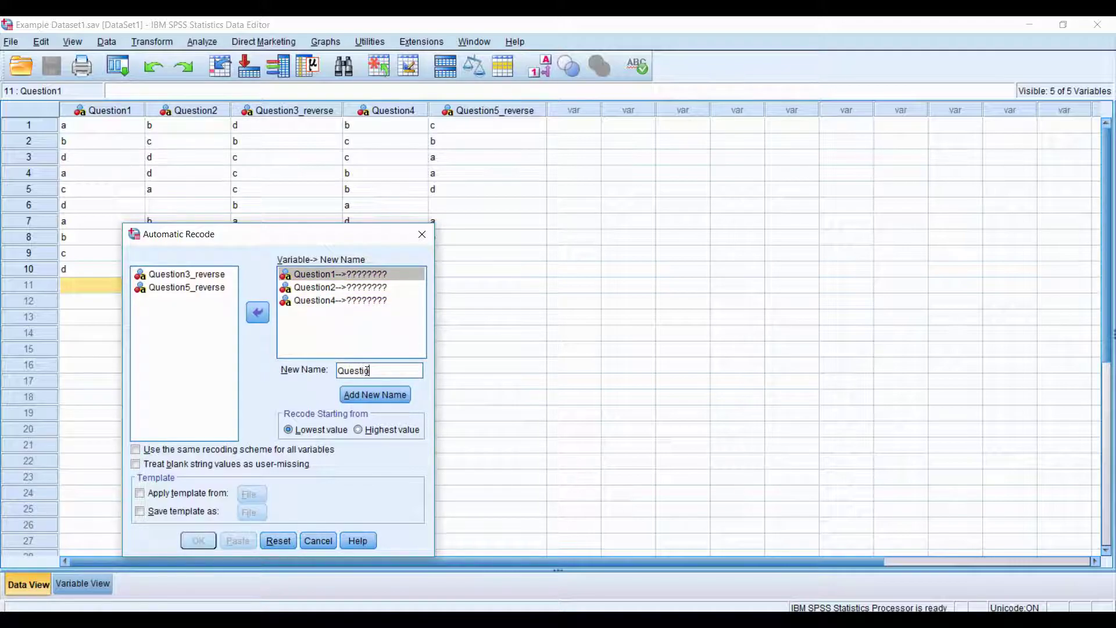
text(n1_recoded)
click(370, 396)
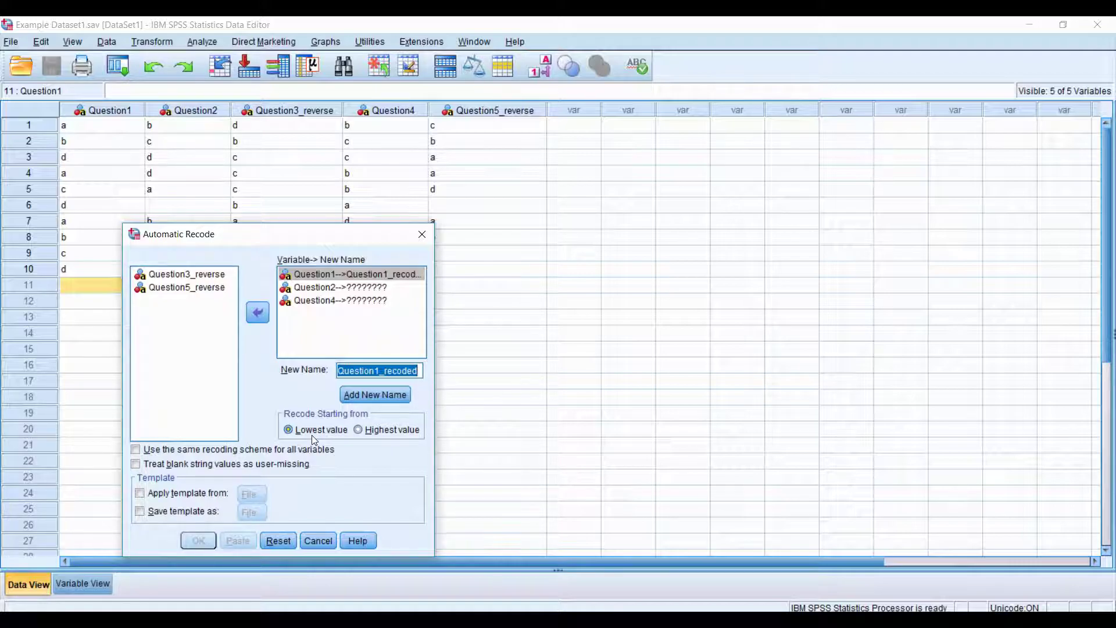
click(343, 290)
click(371, 366)
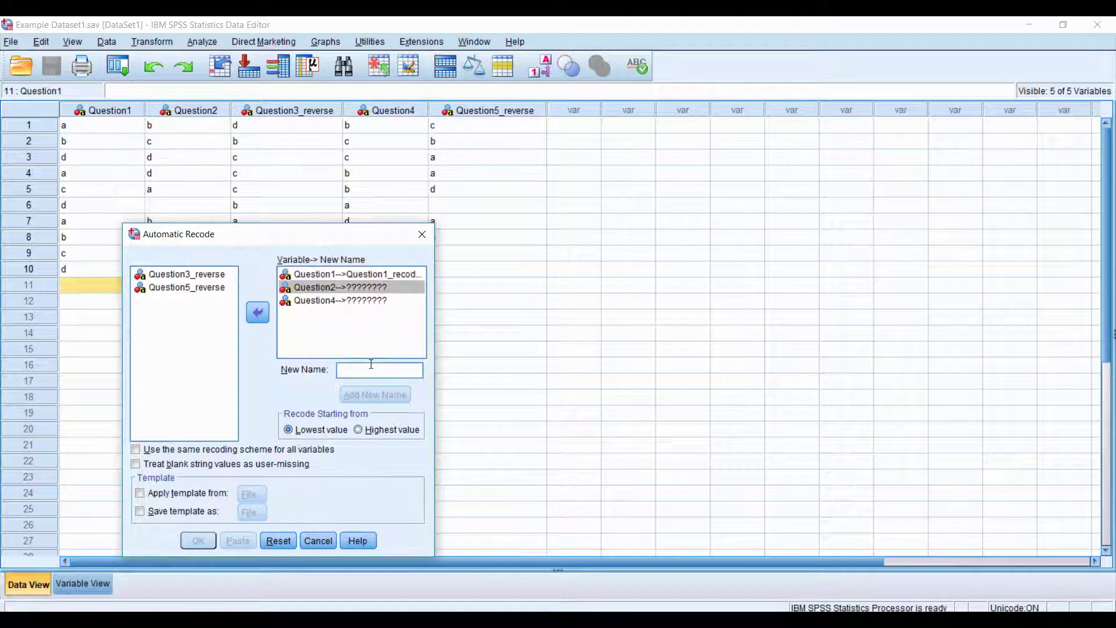
text(Question2)
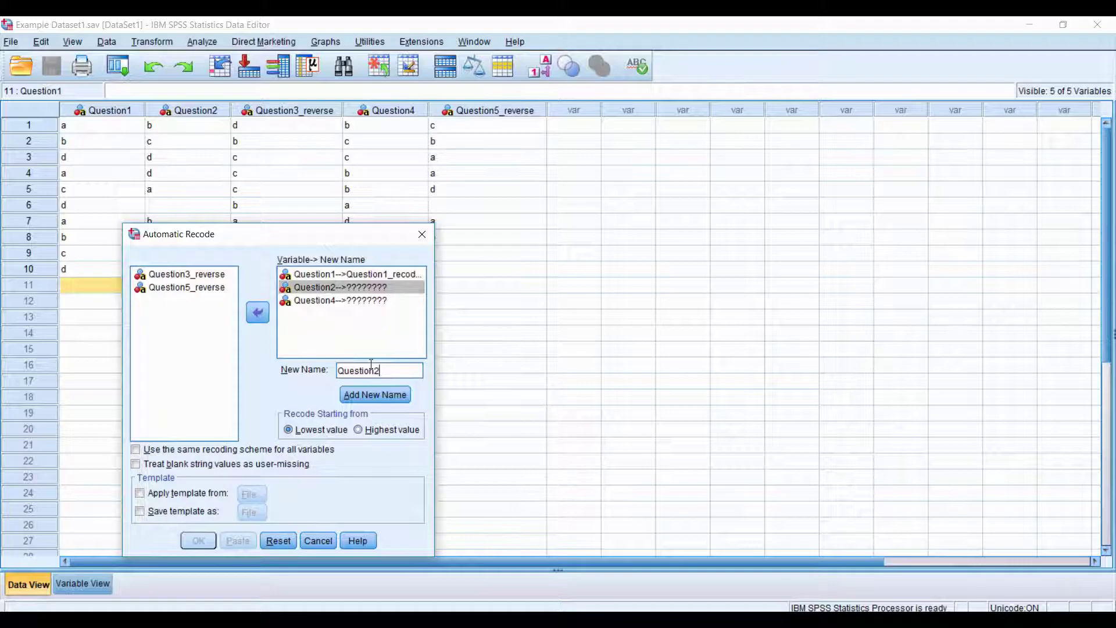
text(_recoded)
click(375, 395)
Step: Name Question4's target Question4_recoded and treat blank string values as user-missing
click(355, 301)
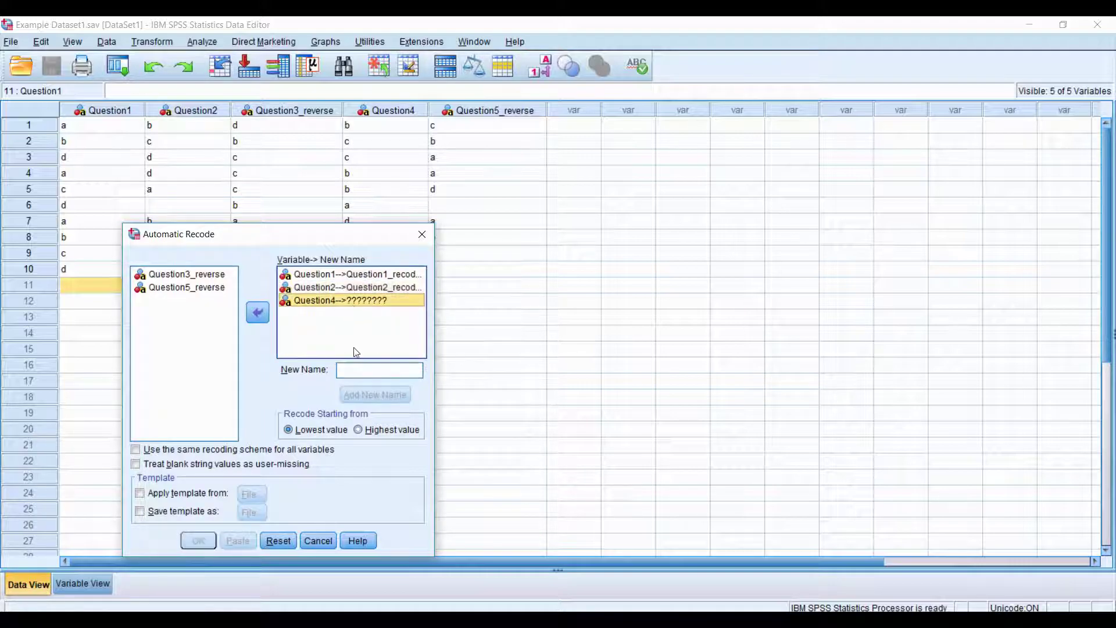
click(357, 369)
text(Ques)
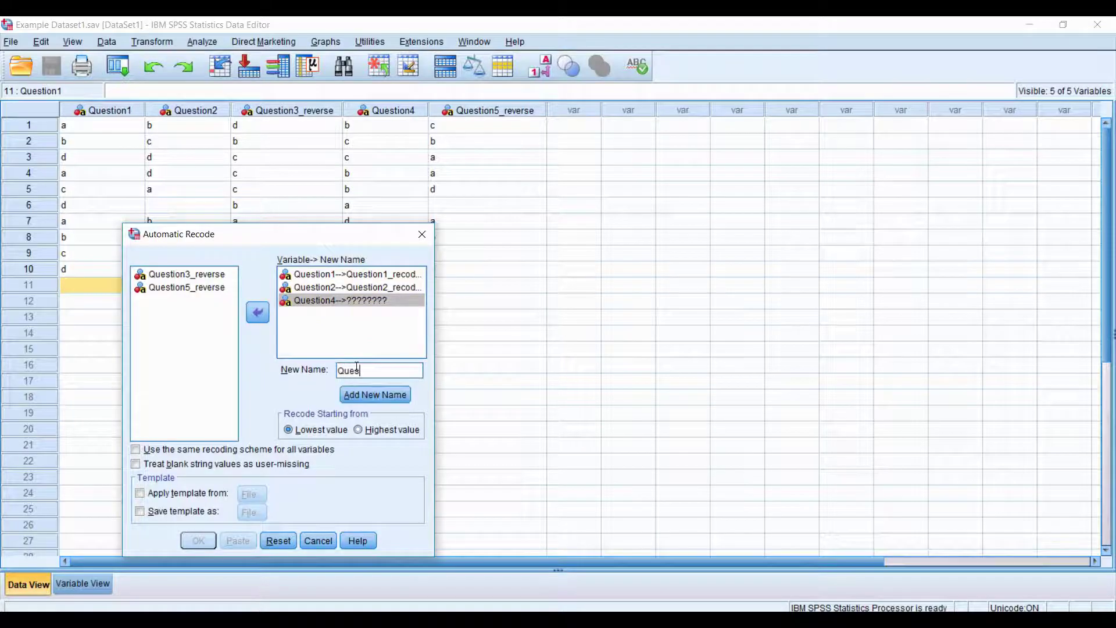
text(tion4_recoe)
text(ed)
click(361, 394)
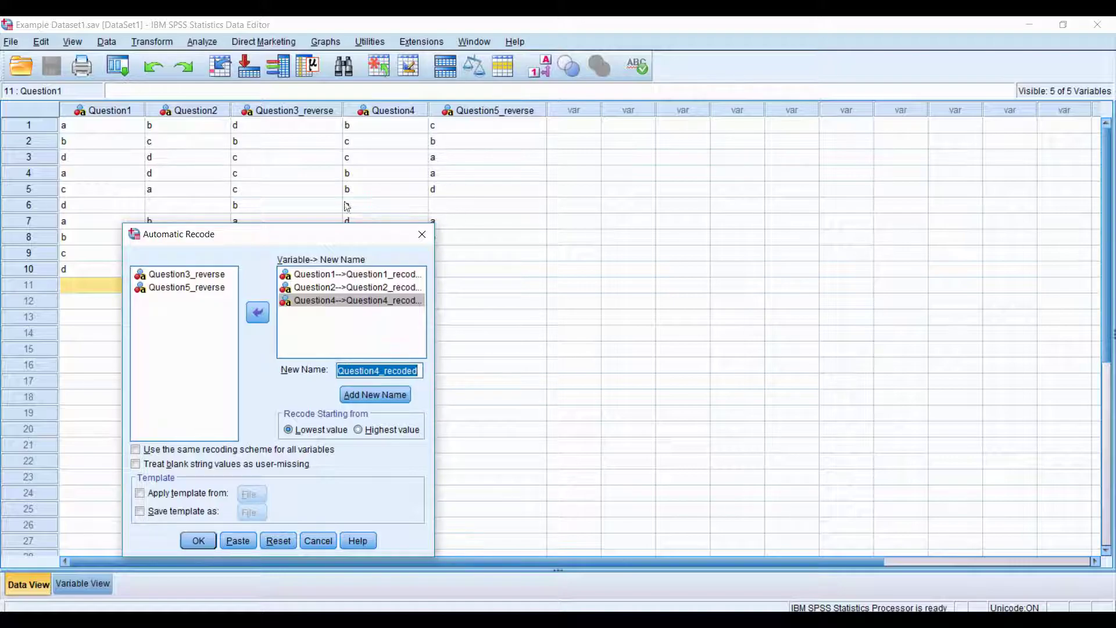
click(136, 464)
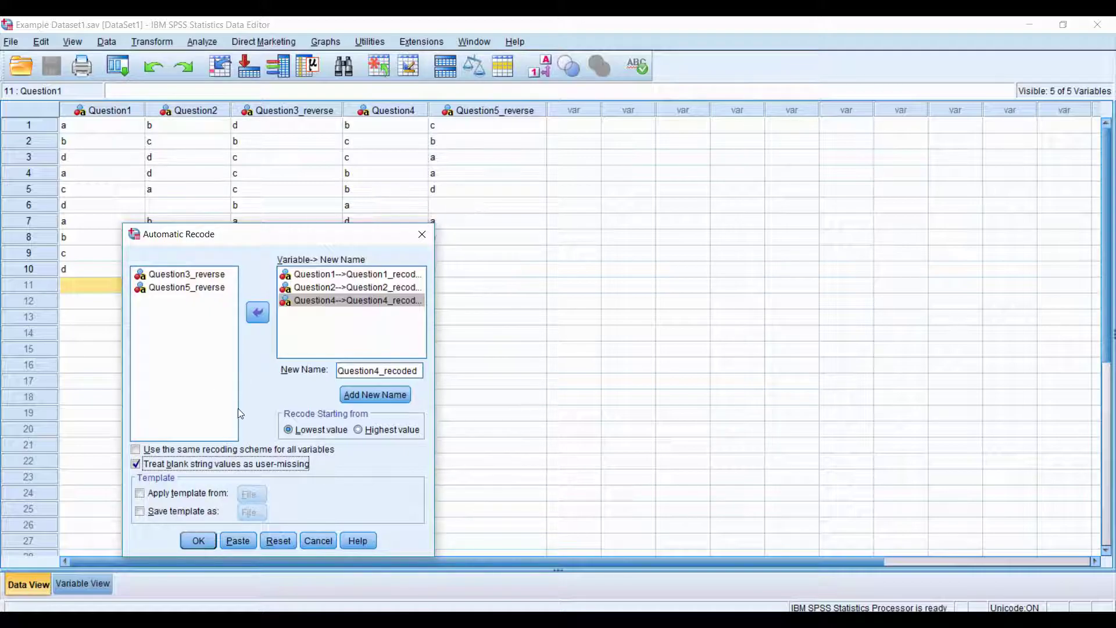
Step: Run the recode and confirm row 6's blank Question2 answer became 5 in Question2_recoded
click(203, 541)
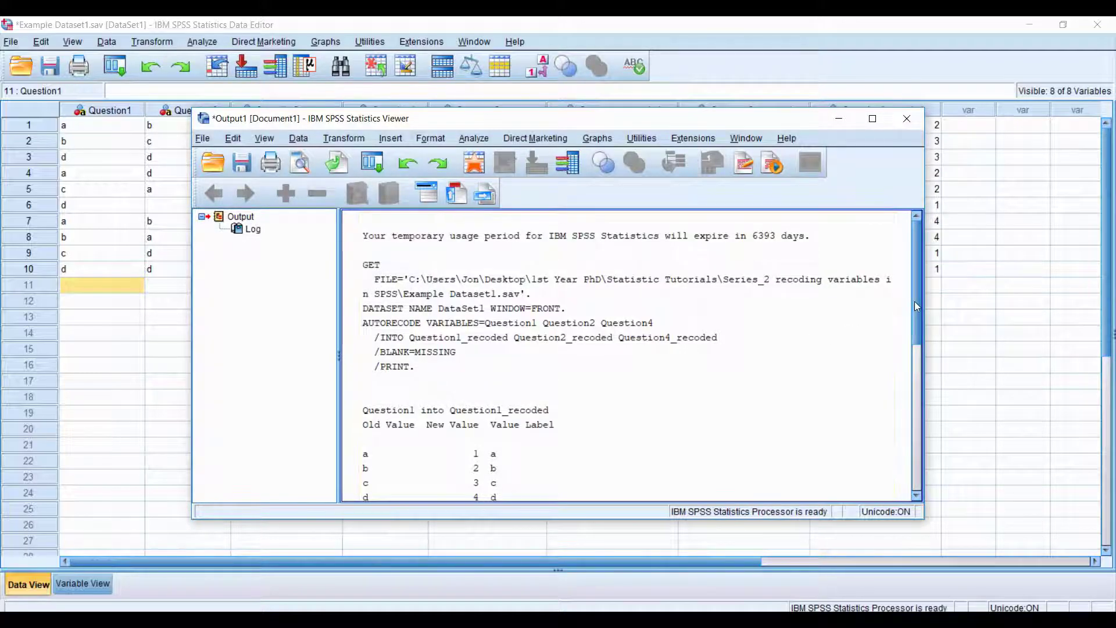
drag(915, 301, 909, 372)
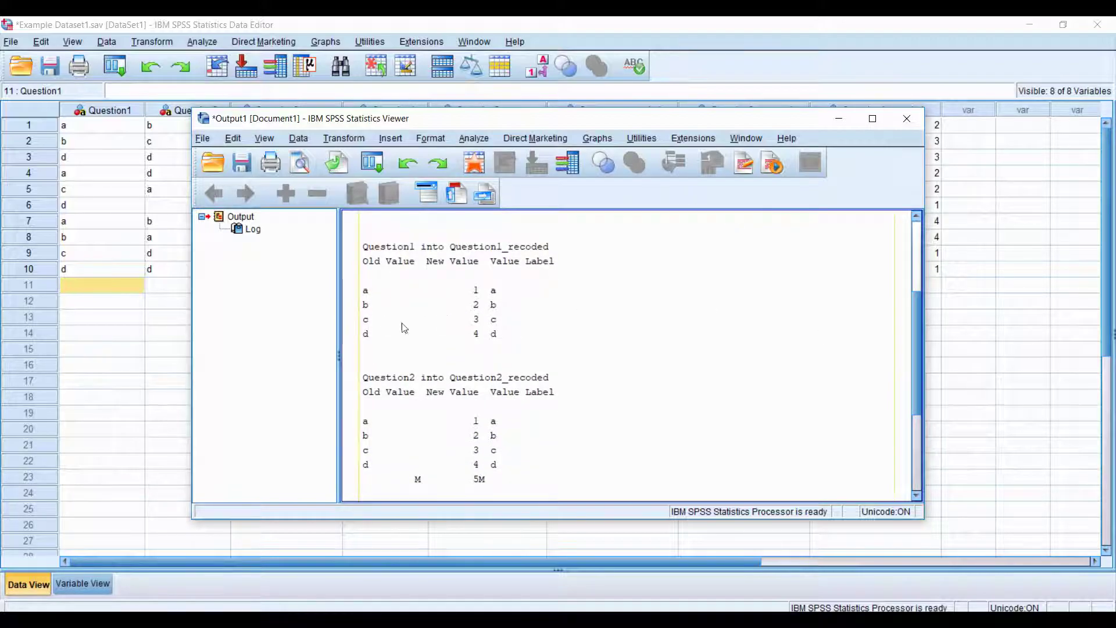
click(837, 120)
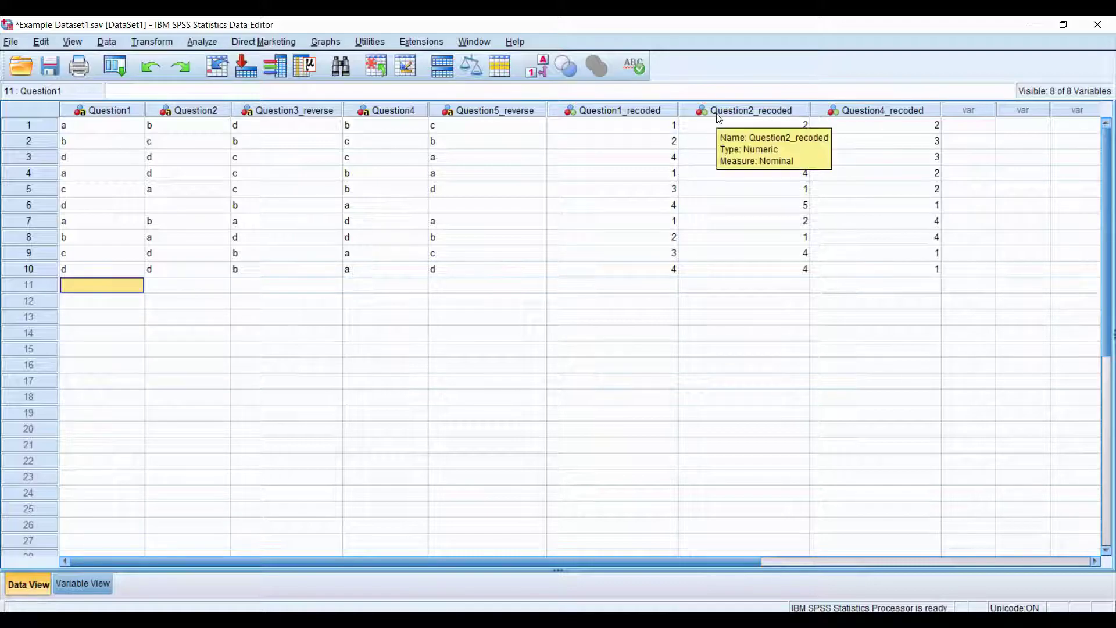
click(791, 210)
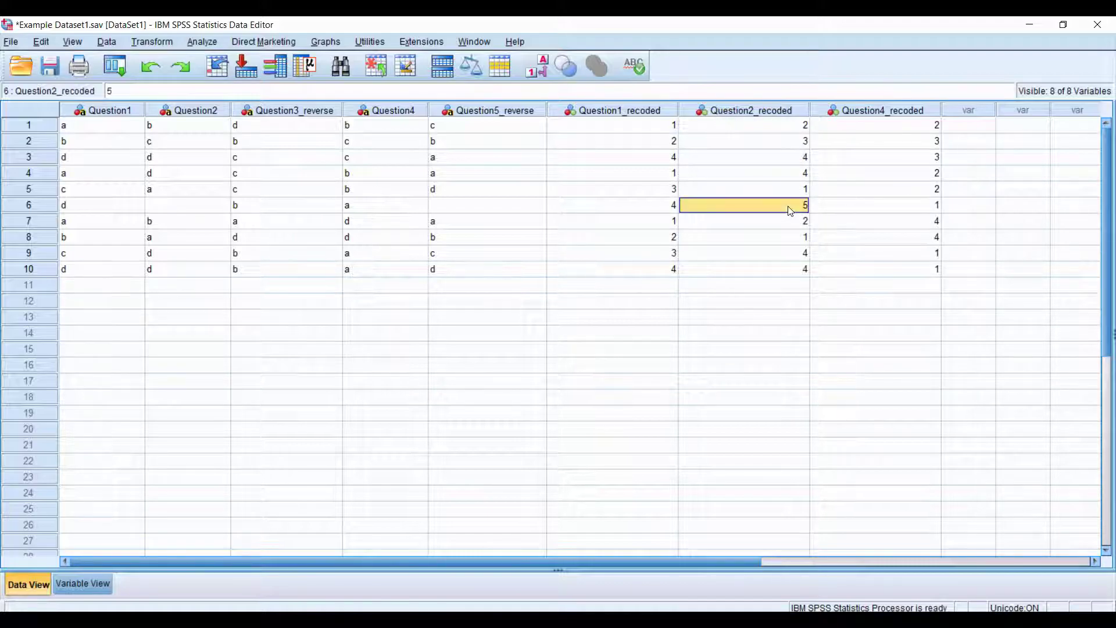
click(187, 208)
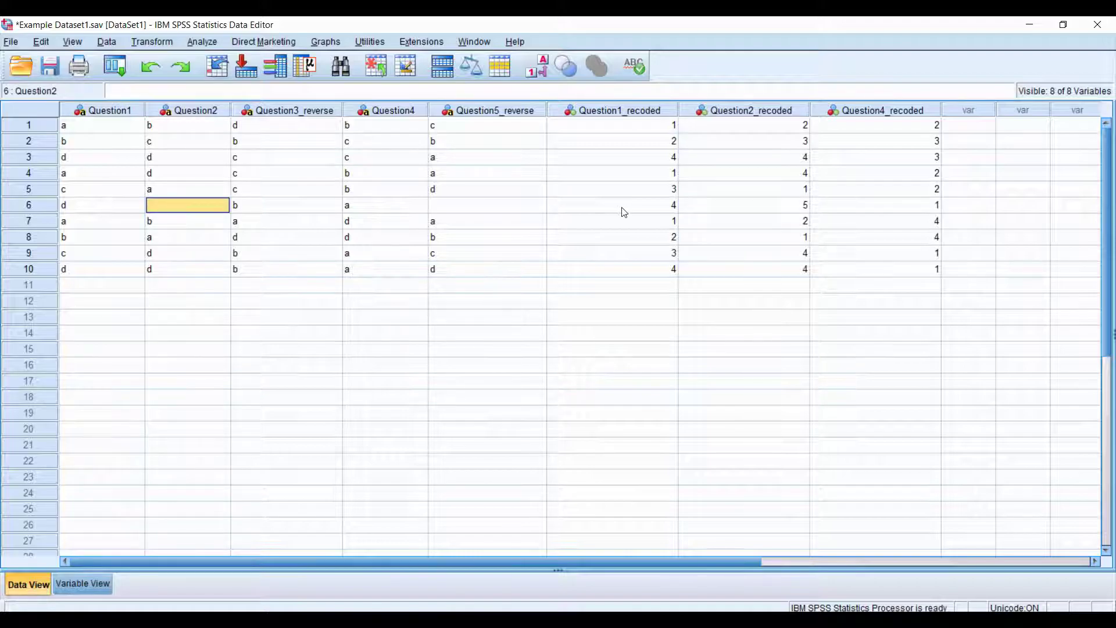
click(732, 214)
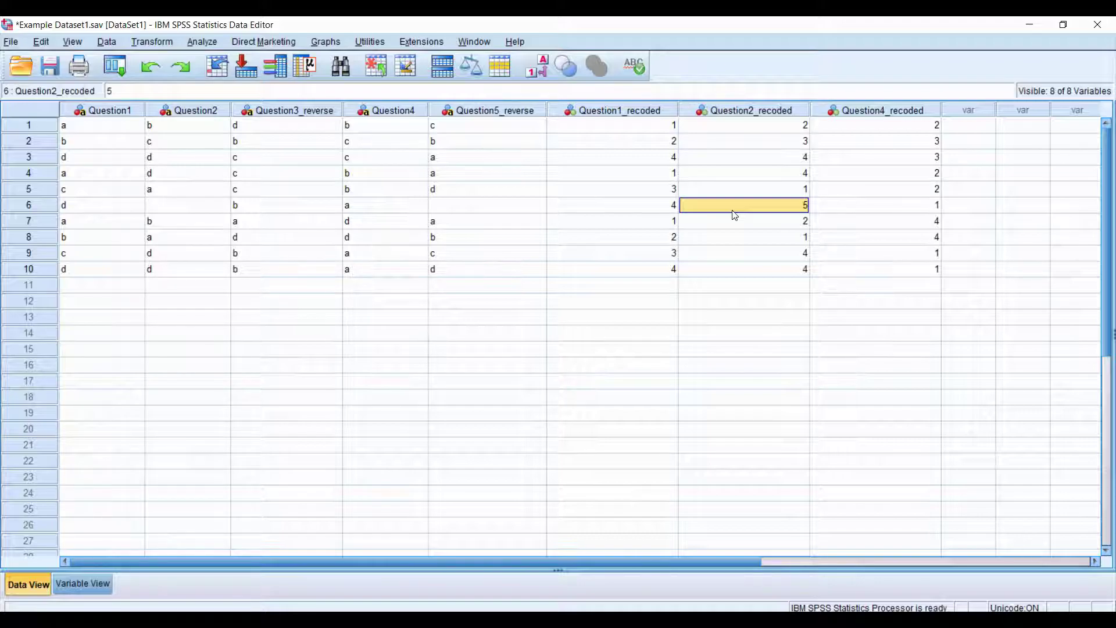
Step: Review the reverse-scored columns, then remove Question1, Question2 and Question4 from Automatic Recode
click(325, 125)
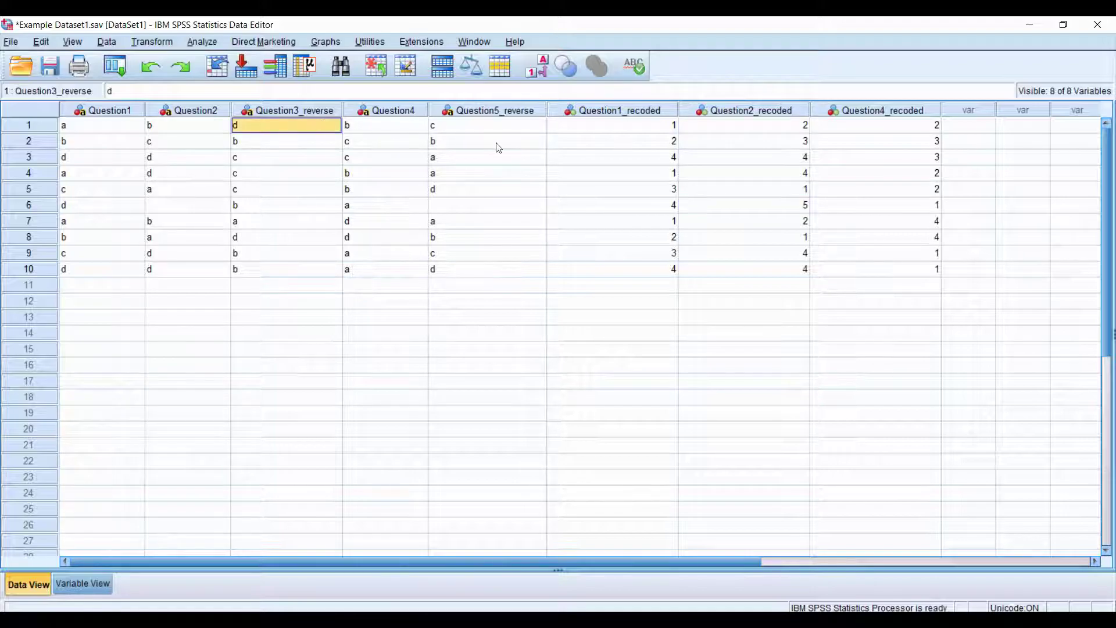
click(486, 125)
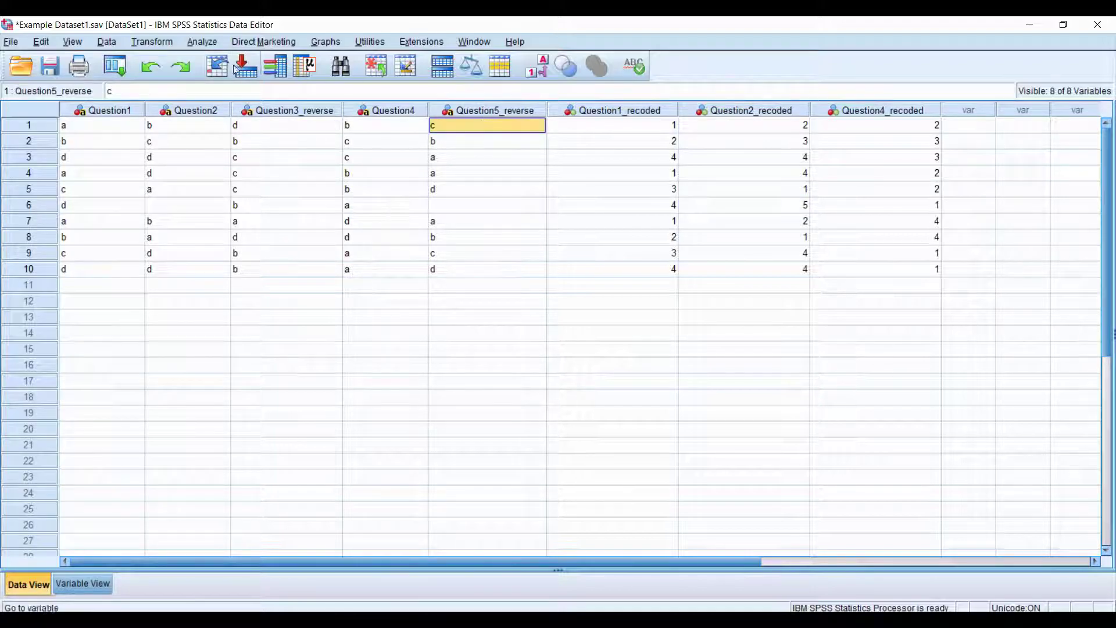
click(168, 44)
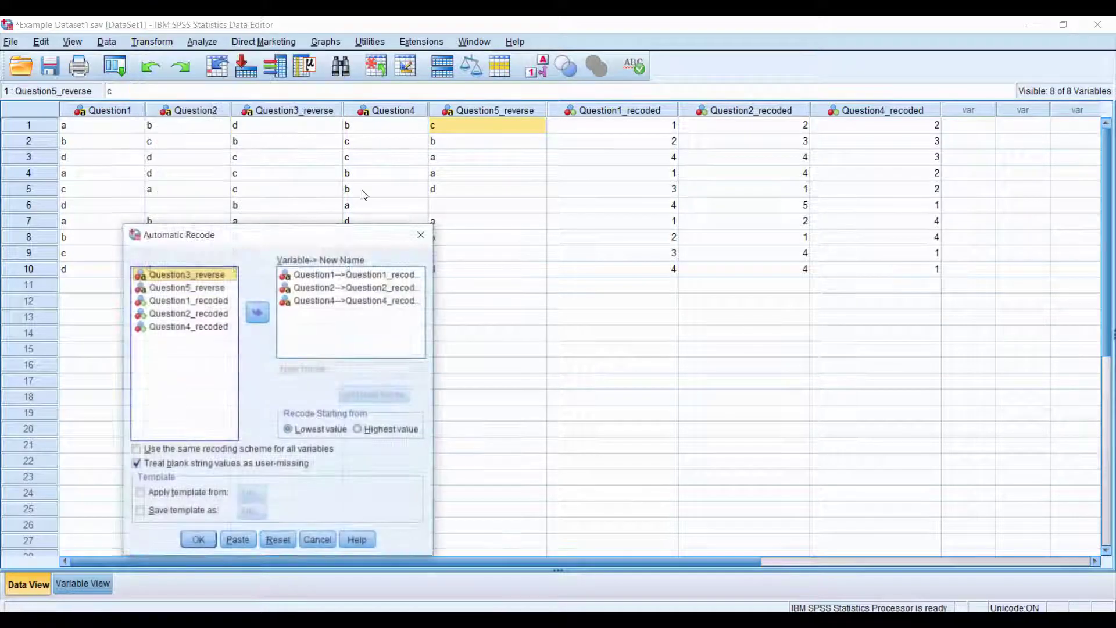
click(318, 276)
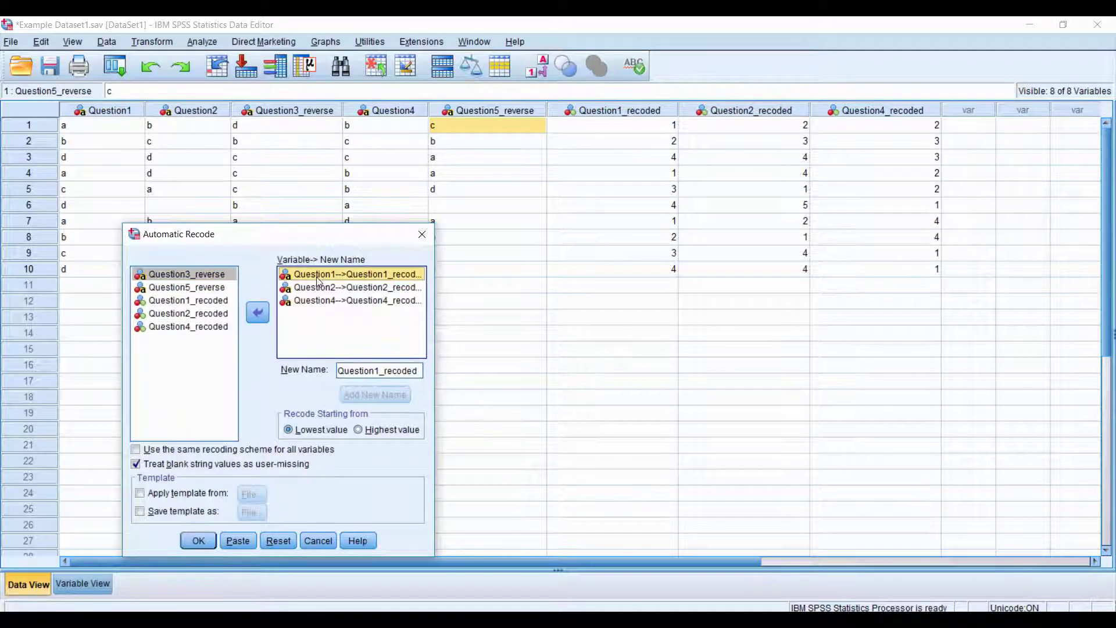
drag(318, 281, 318, 300)
click(258, 312)
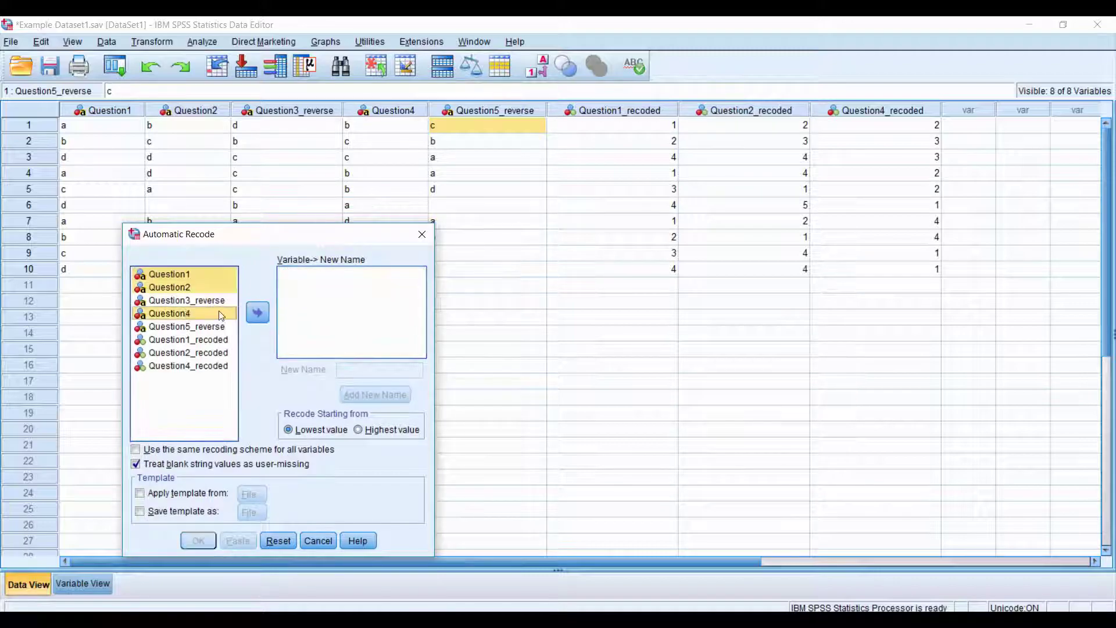
Step: Add Question3_reverse and Question5_reverse to the Automatic Recode list
click(212, 301)
click(259, 313)
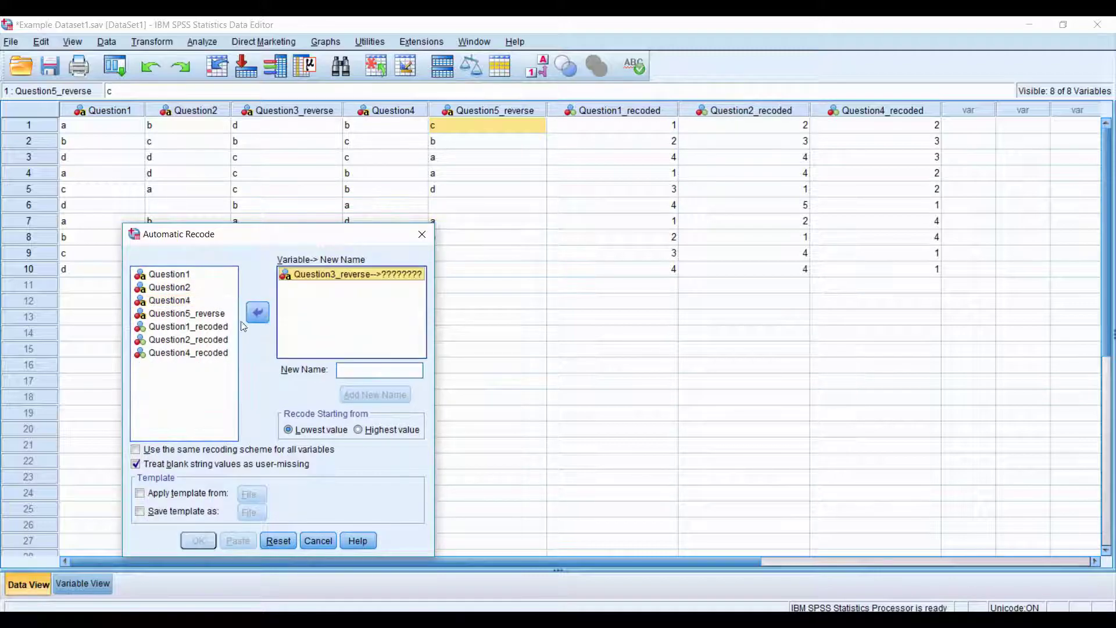
click(214, 315)
click(257, 317)
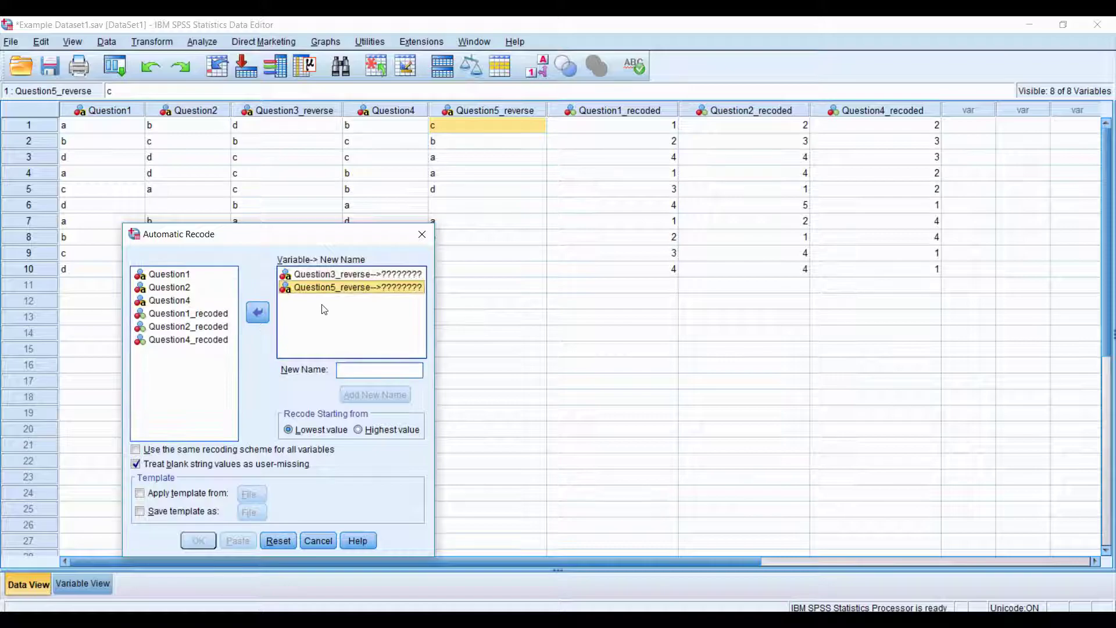
click(344, 275)
Step: Name the targets Question3_recoded and Question5_recoded, recoding starting from the highest value
click(358, 374)
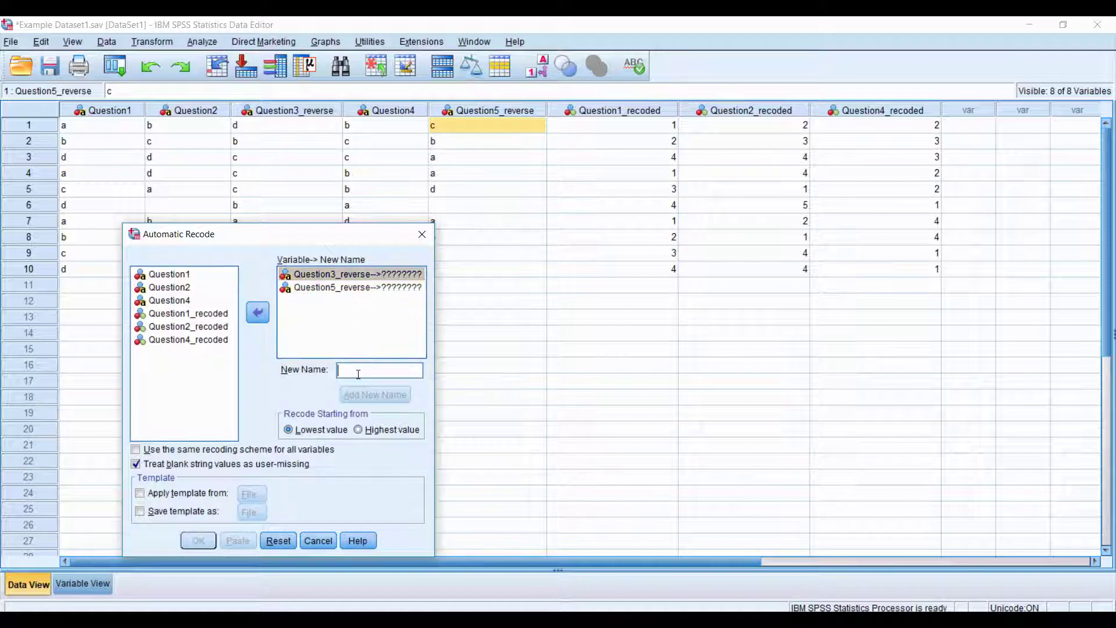
text(Question3)
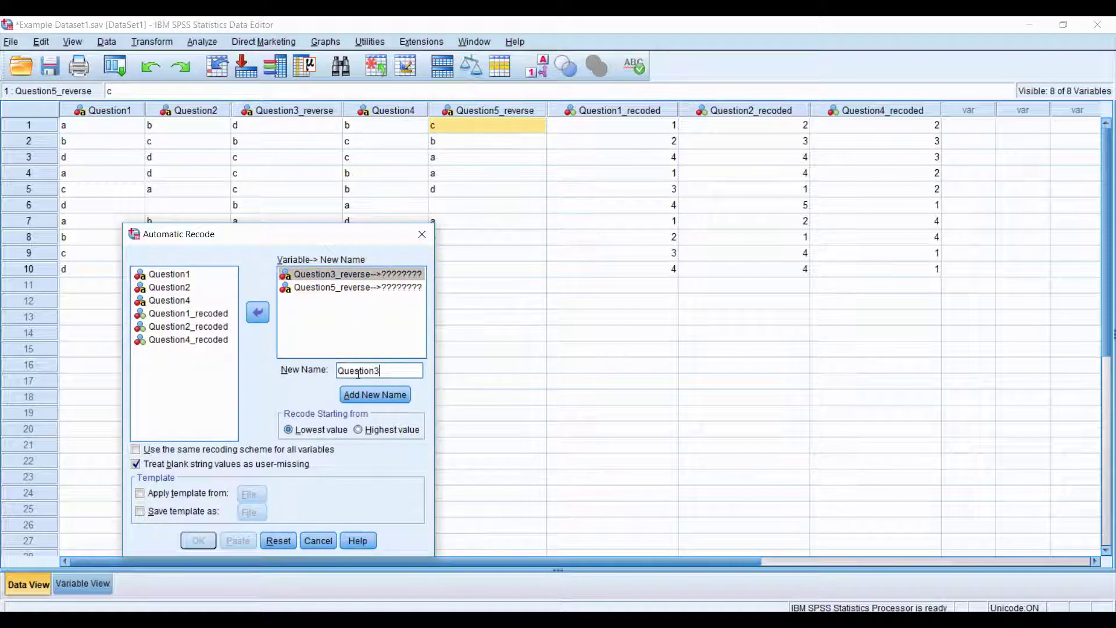
text(_recoded)
click(358, 430)
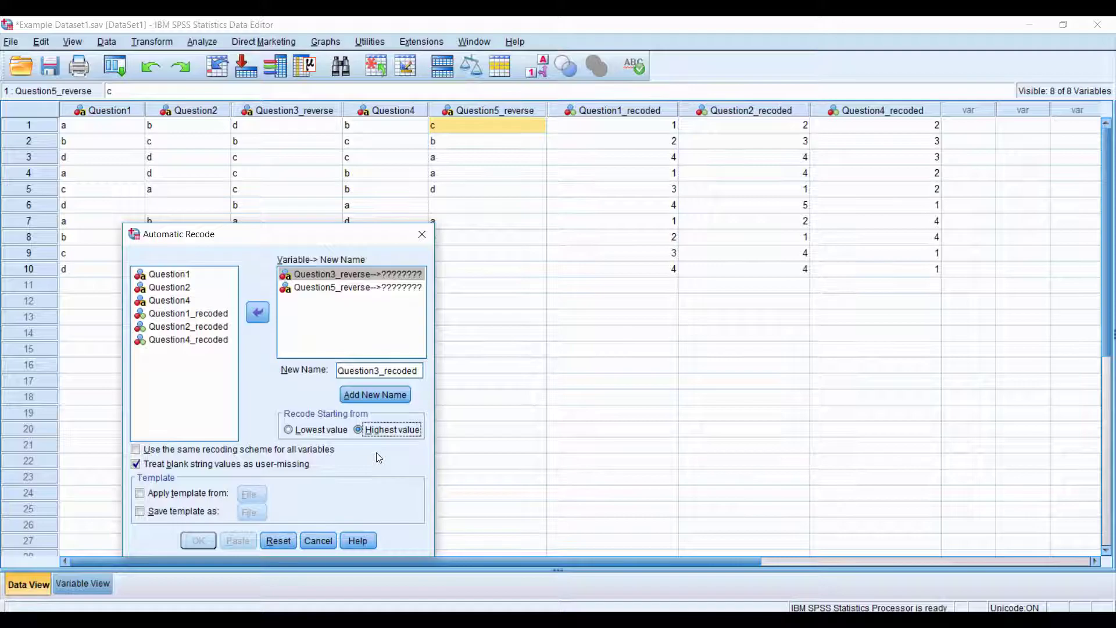
click(382, 396)
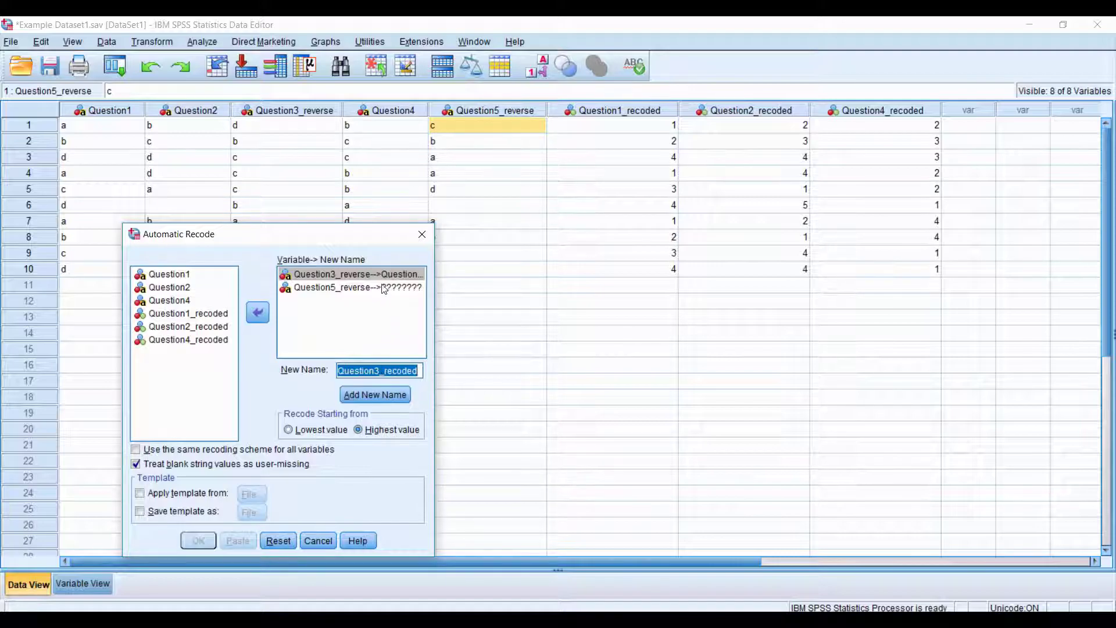
click(382, 288)
click(377, 366)
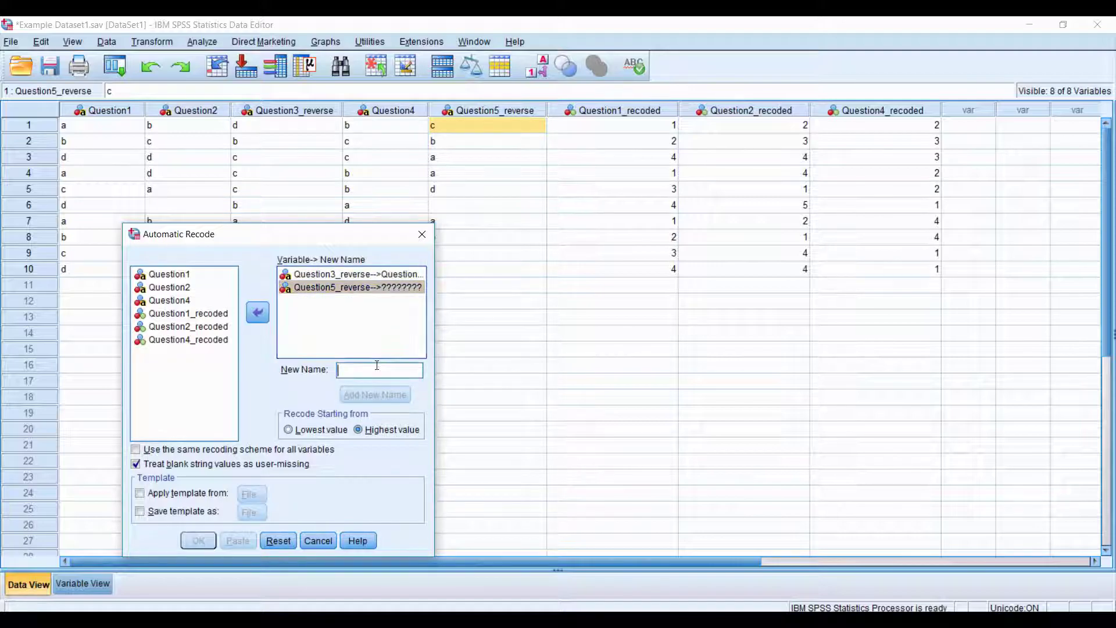
text(Question)
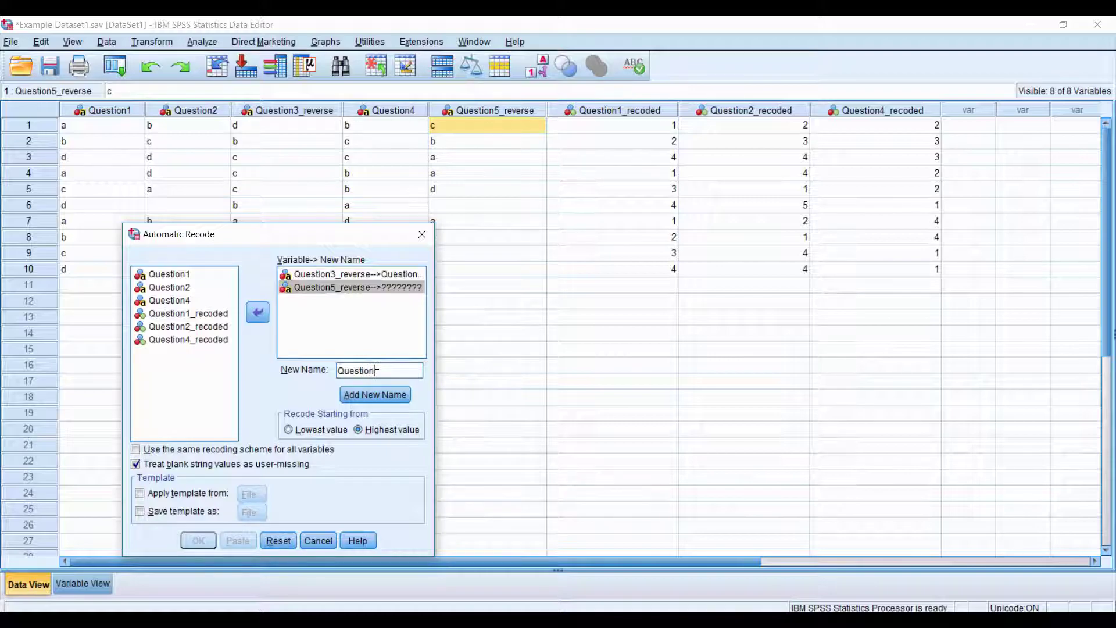
text(5_recoded)
click(376, 394)
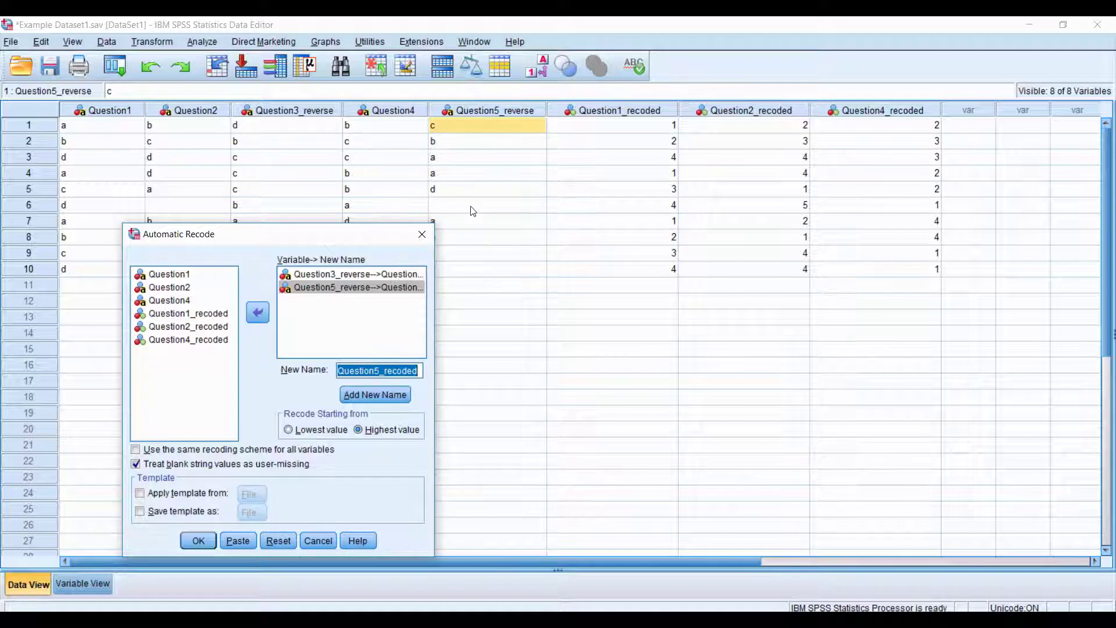
Step: Run the recode, scroll through the log, then close the Output Viewer without saving
click(187, 542)
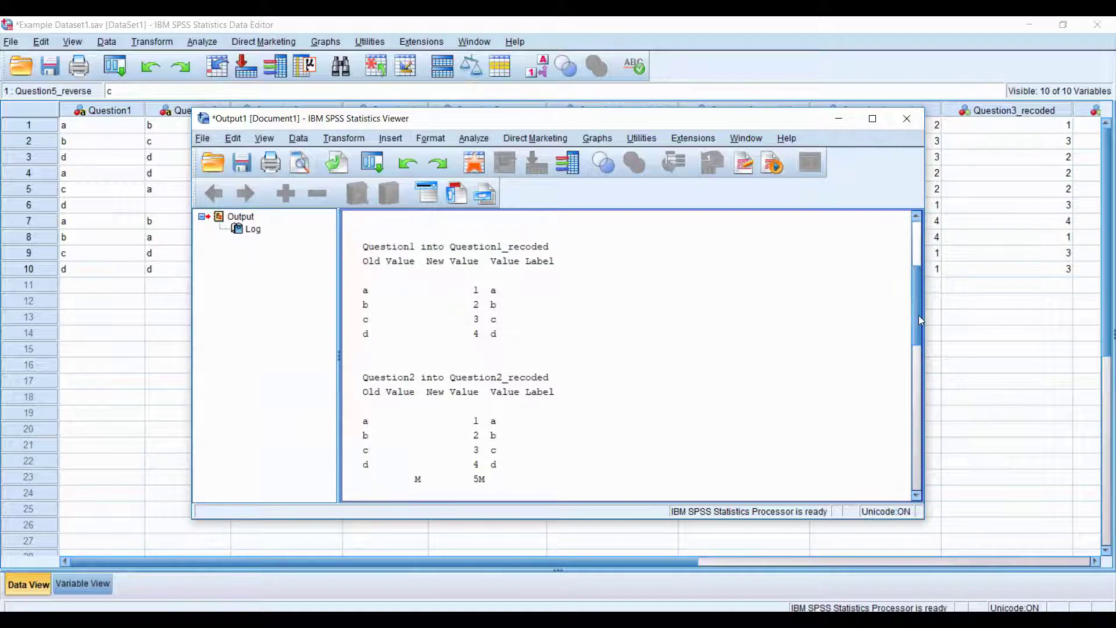
drag(919, 315, 907, 439)
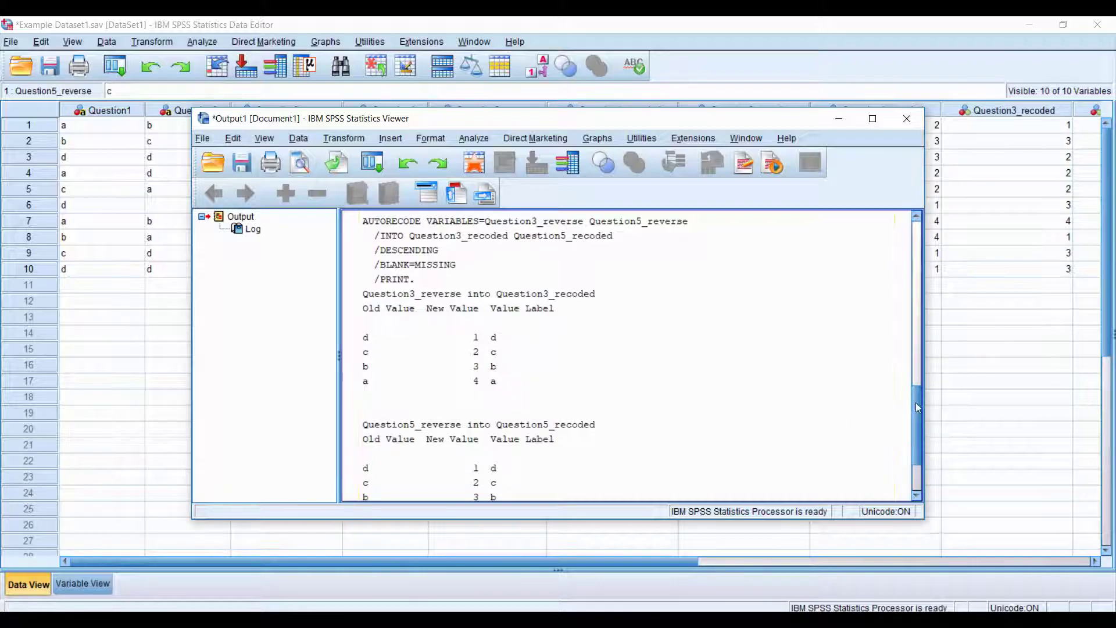
drag(917, 407, 917, 433)
click(398, 404)
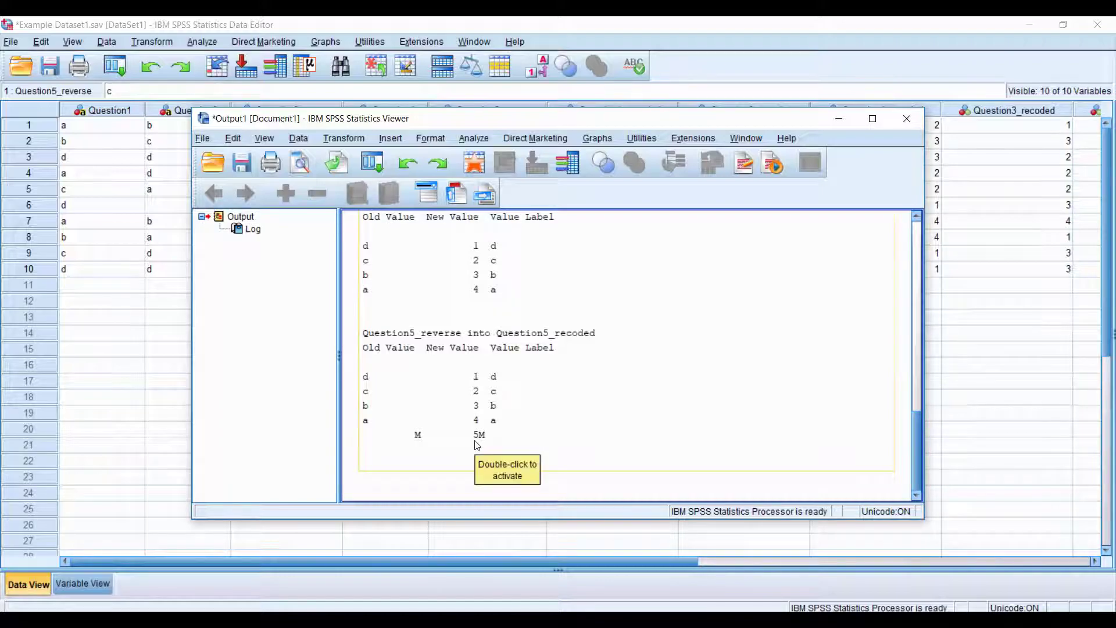
click(907, 119)
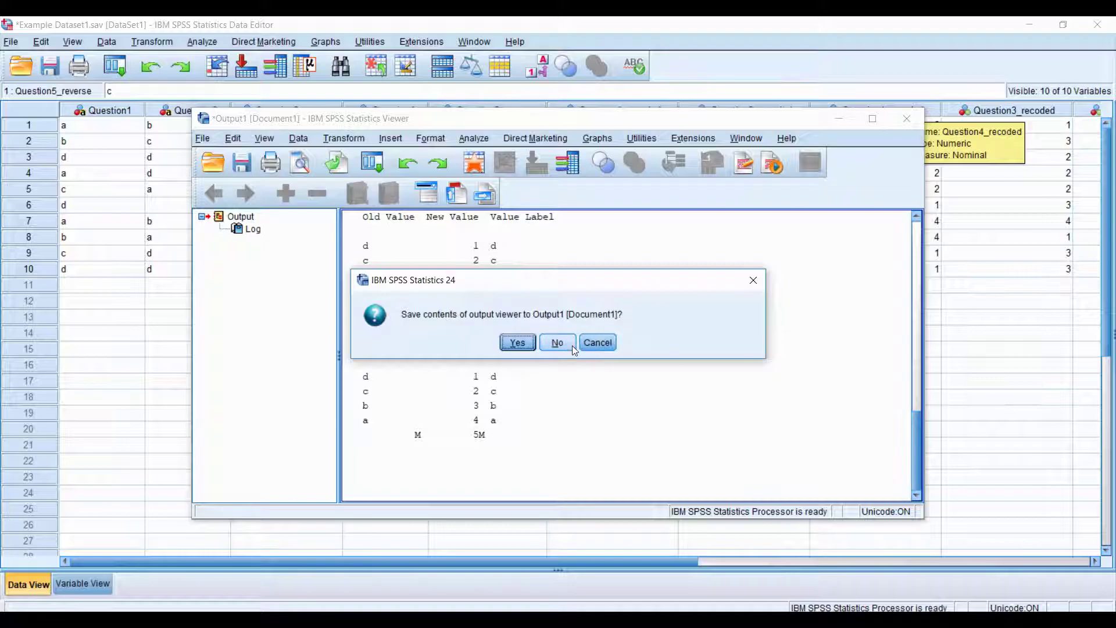
click(572, 345)
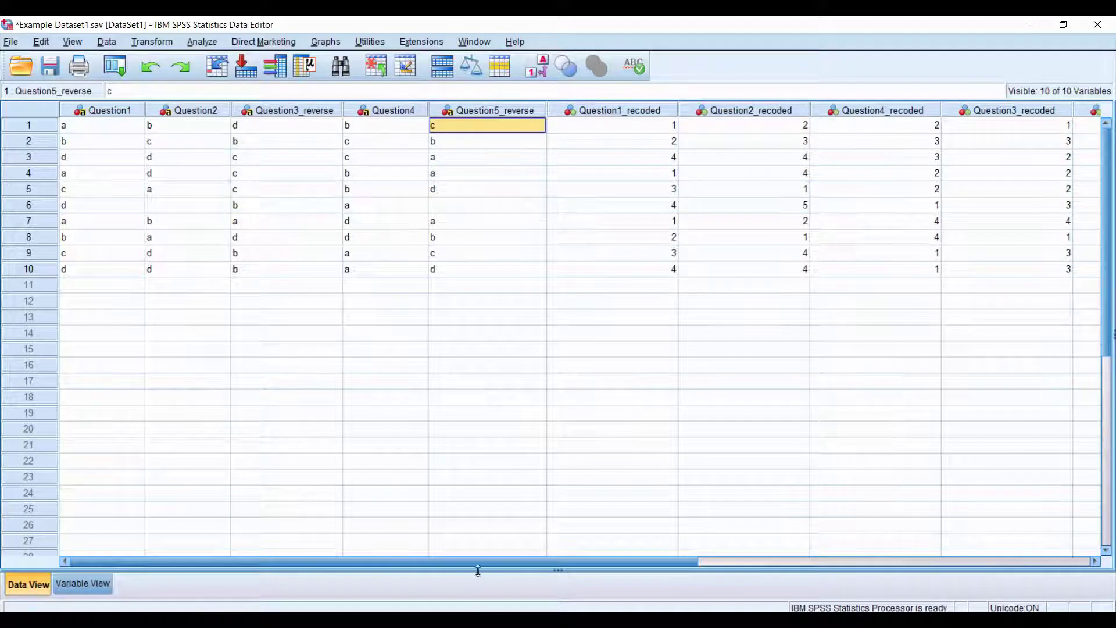
drag(481, 563, 605, 531)
click(936, 209)
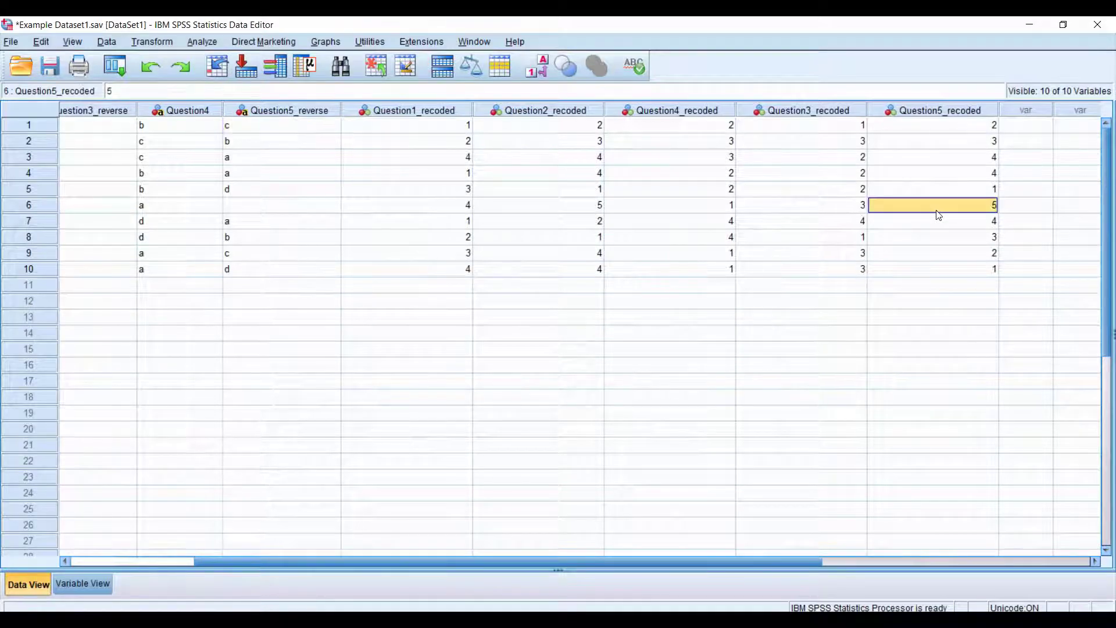
click(570, 205)
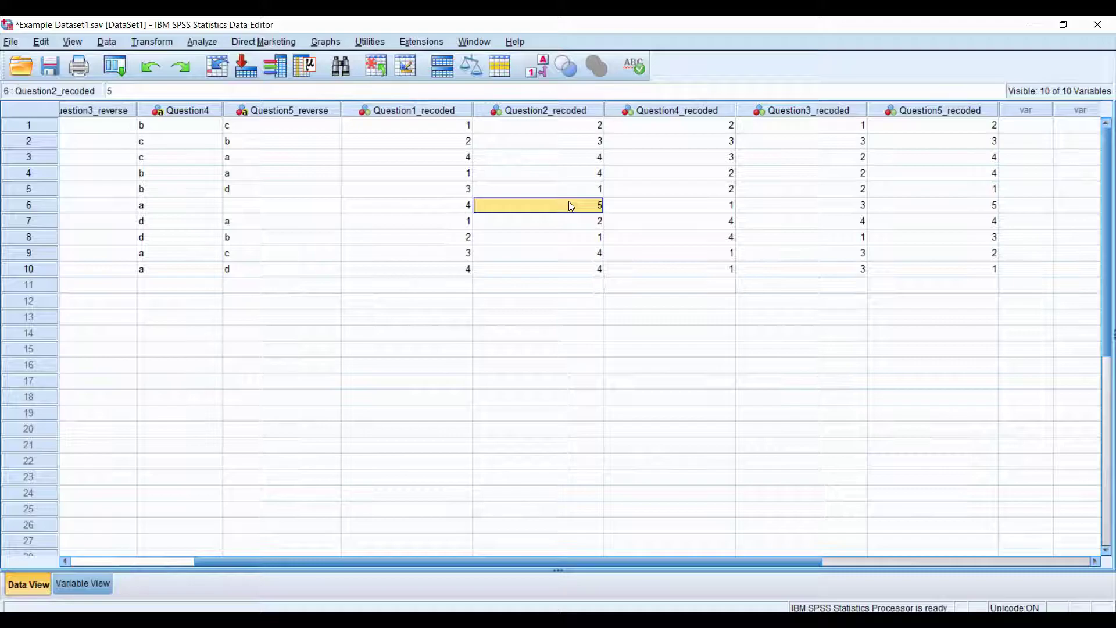
click(877, 210)
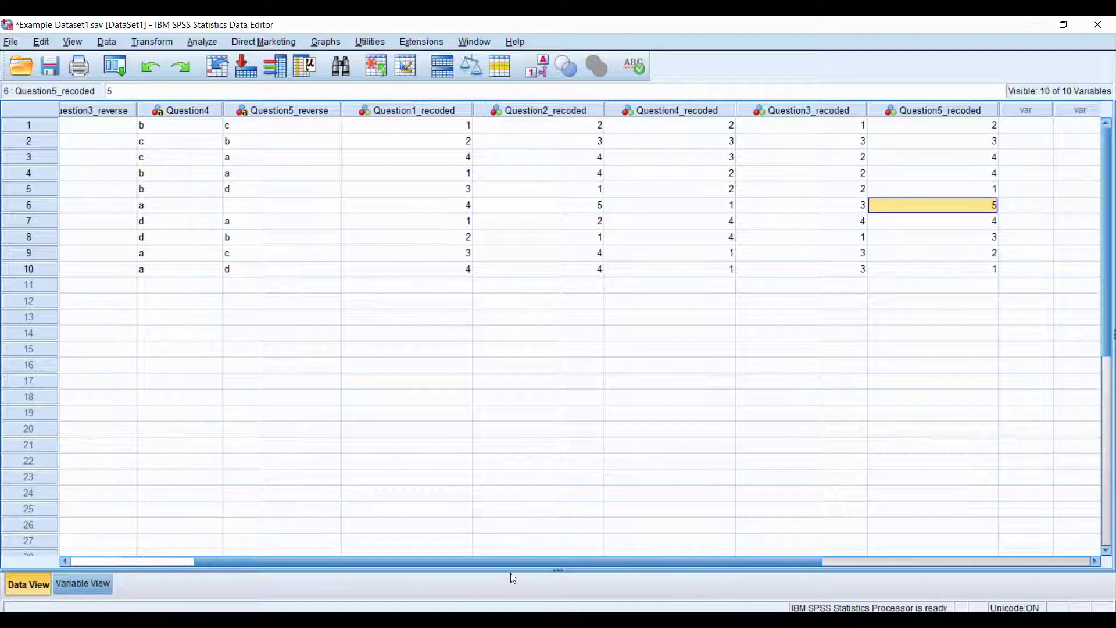
drag(494, 564, 303, 542)
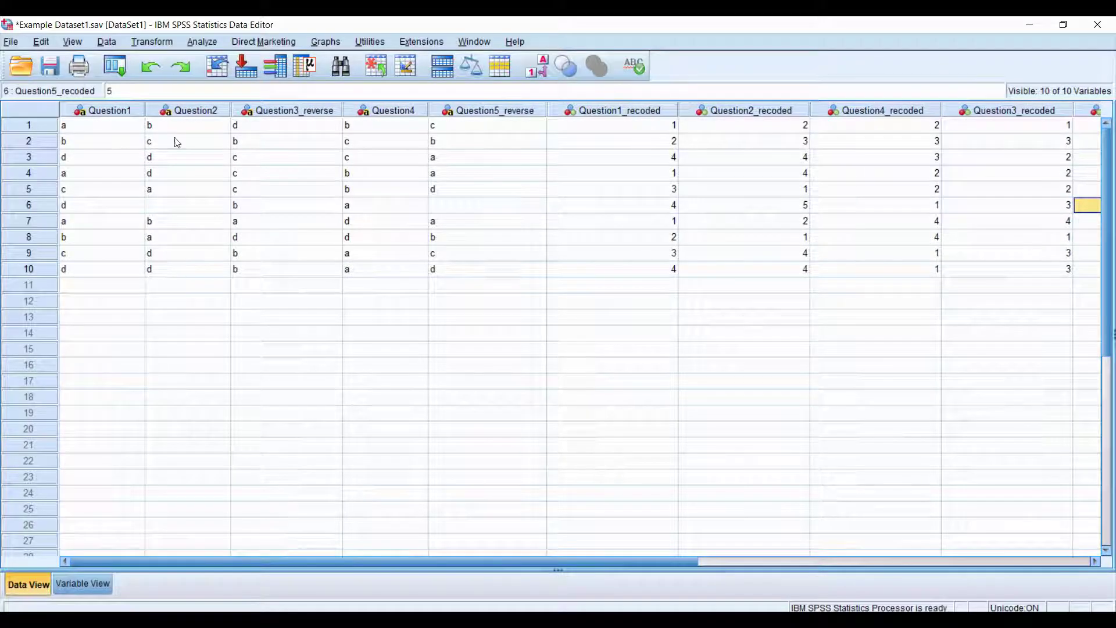
Step: Recode only Question5_reverse into Question555_recoded, with blank strings no longer treated as missing
click(154, 42)
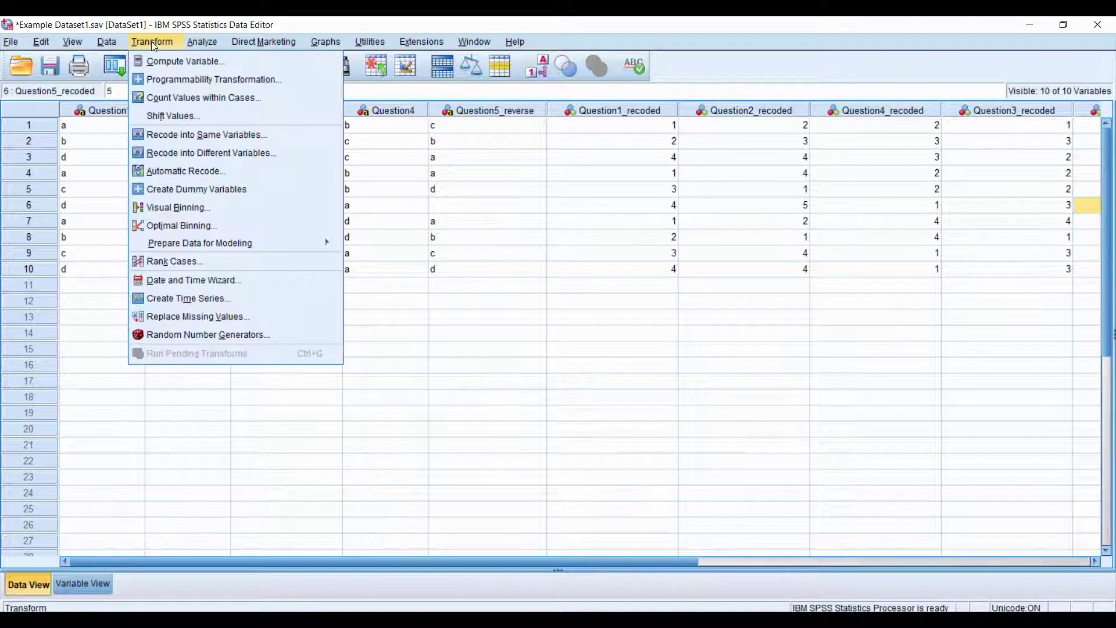
click(197, 173)
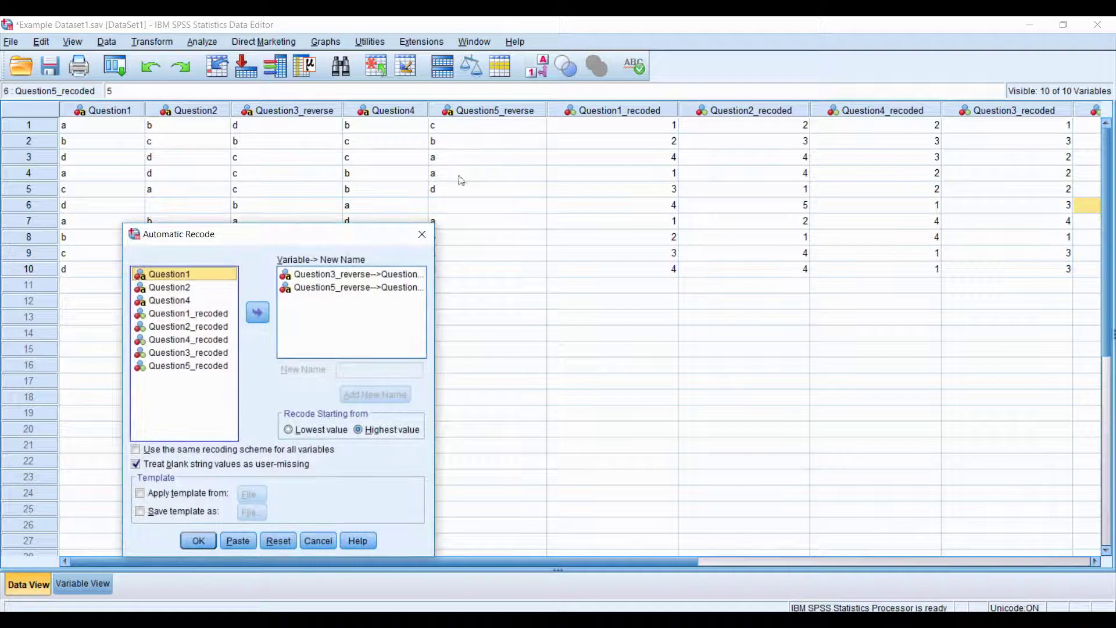
click(343, 275)
click(256, 313)
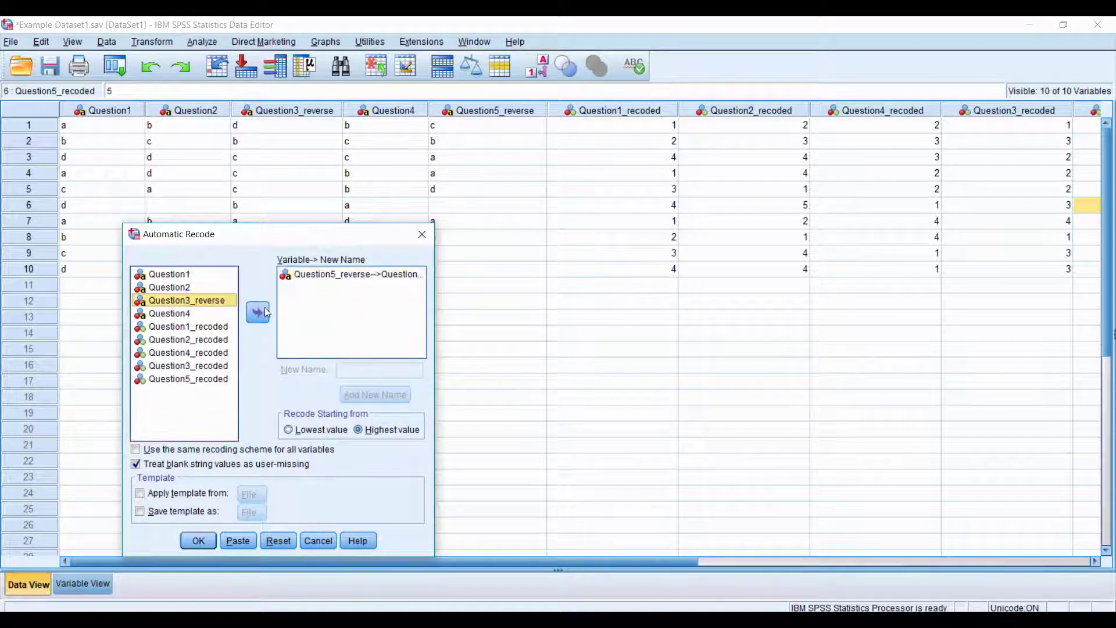
click(339, 277)
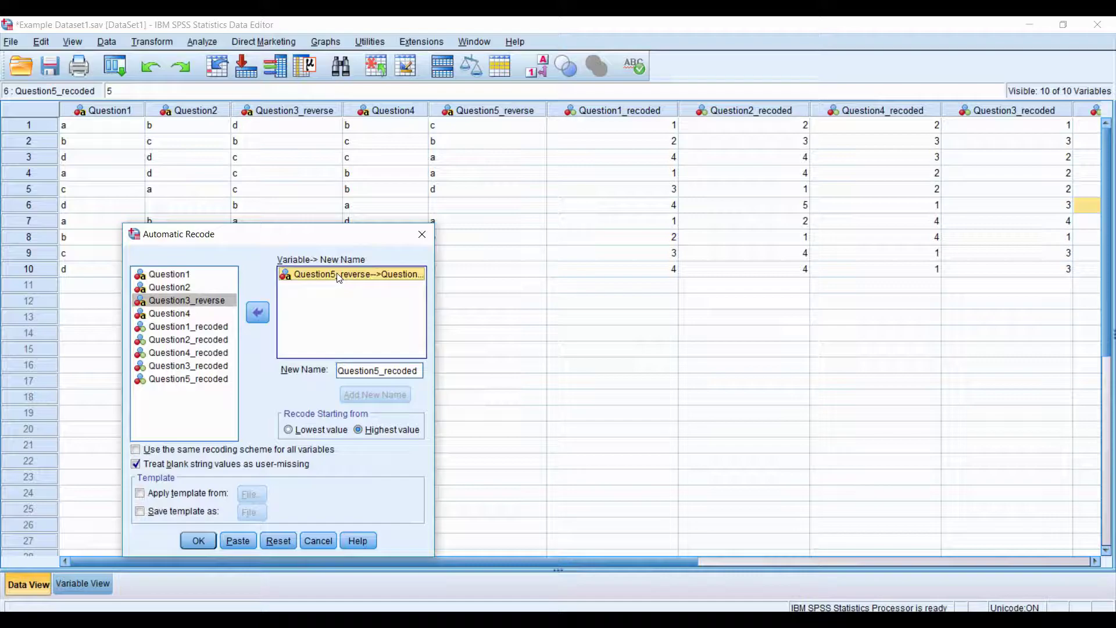
click(380, 374)
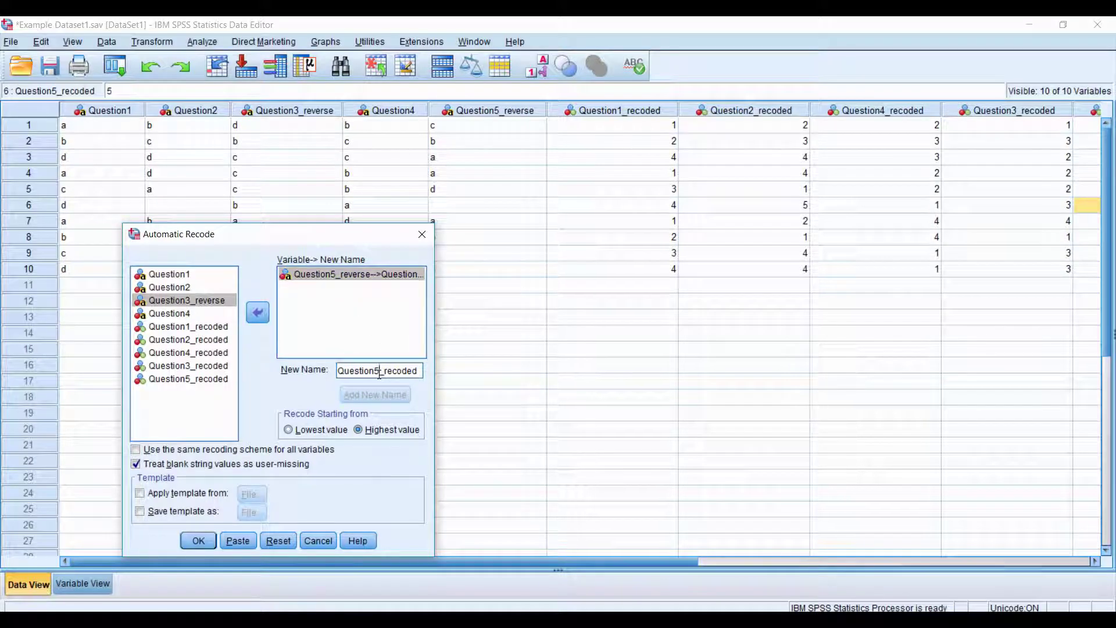
text(55)
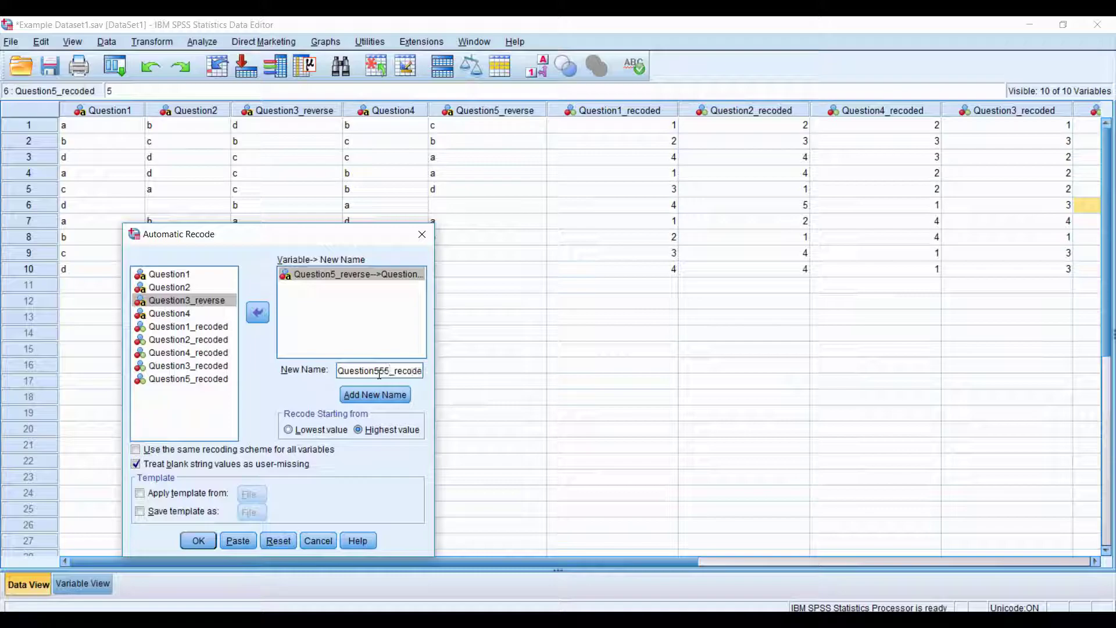
click(350, 396)
click(136, 464)
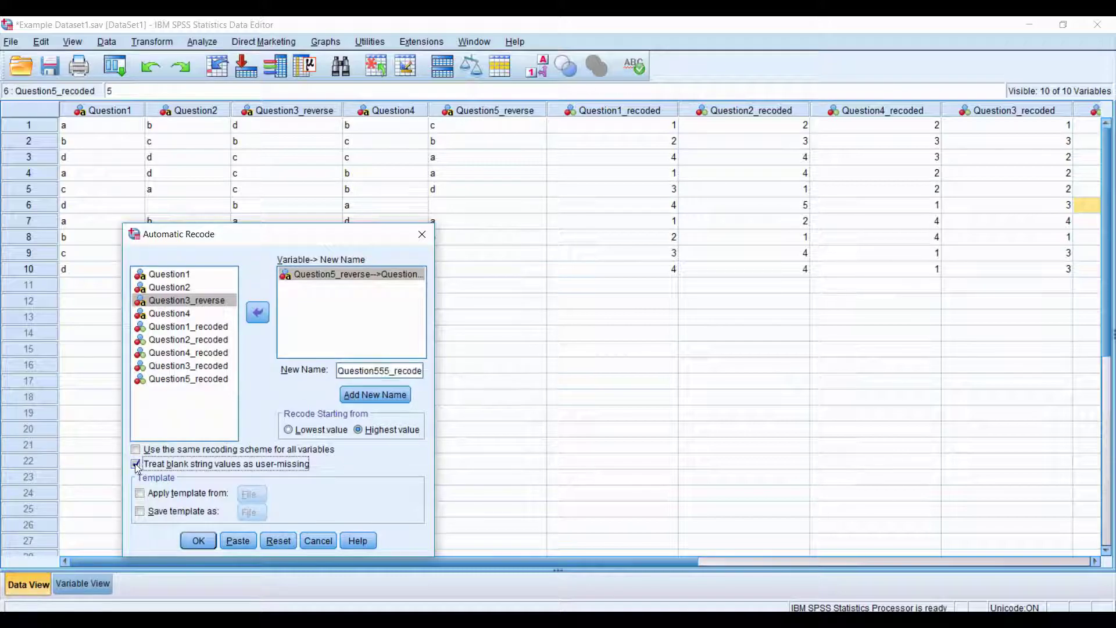
Step: Run the recode, minimize its output, and check row 6's blank Question2 and Question5_reverse answers
click(198, 541)
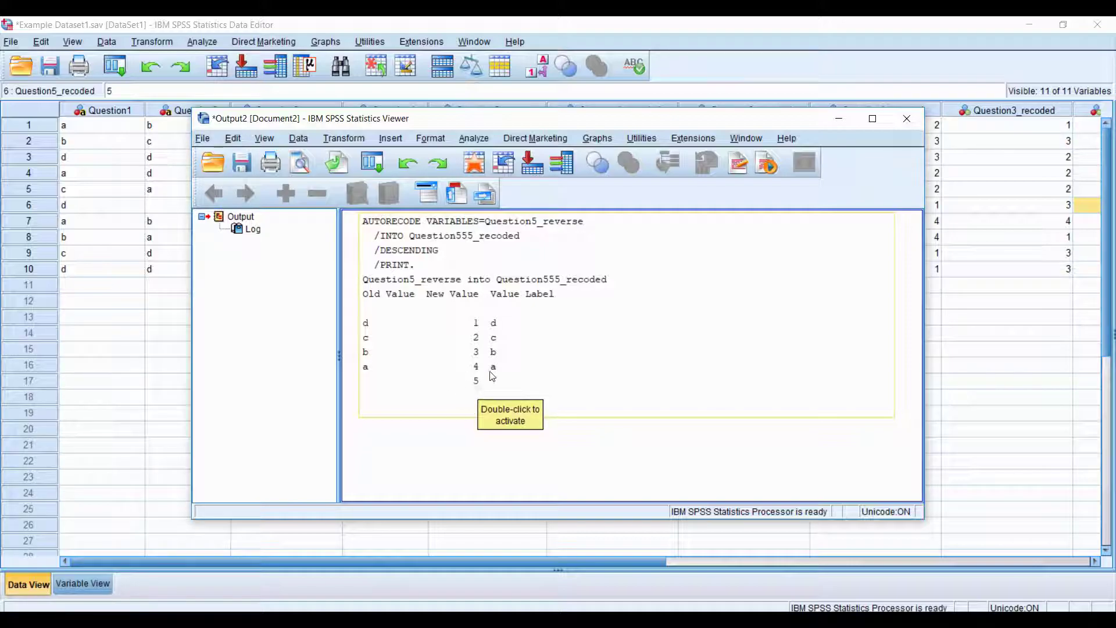
click(841, 119)
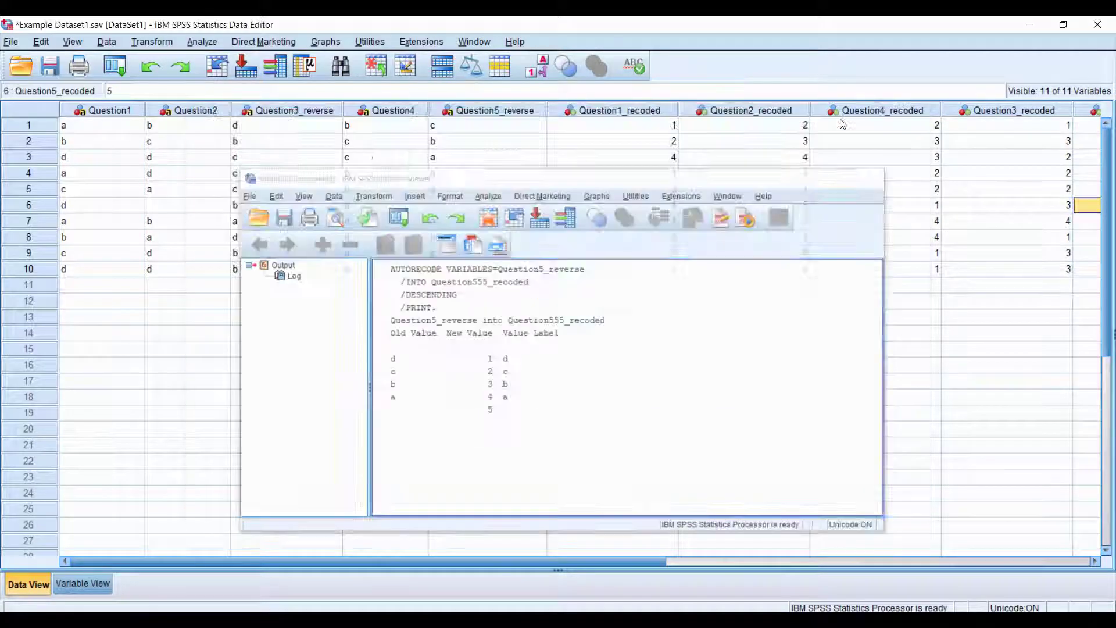
click(175, 211)
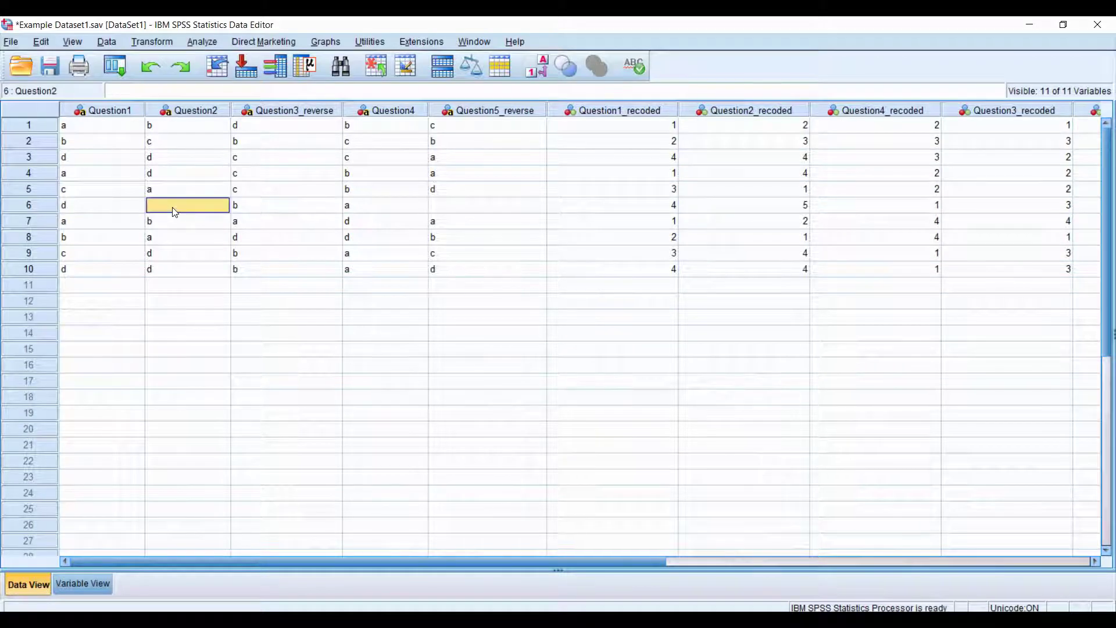
click(453, 210)
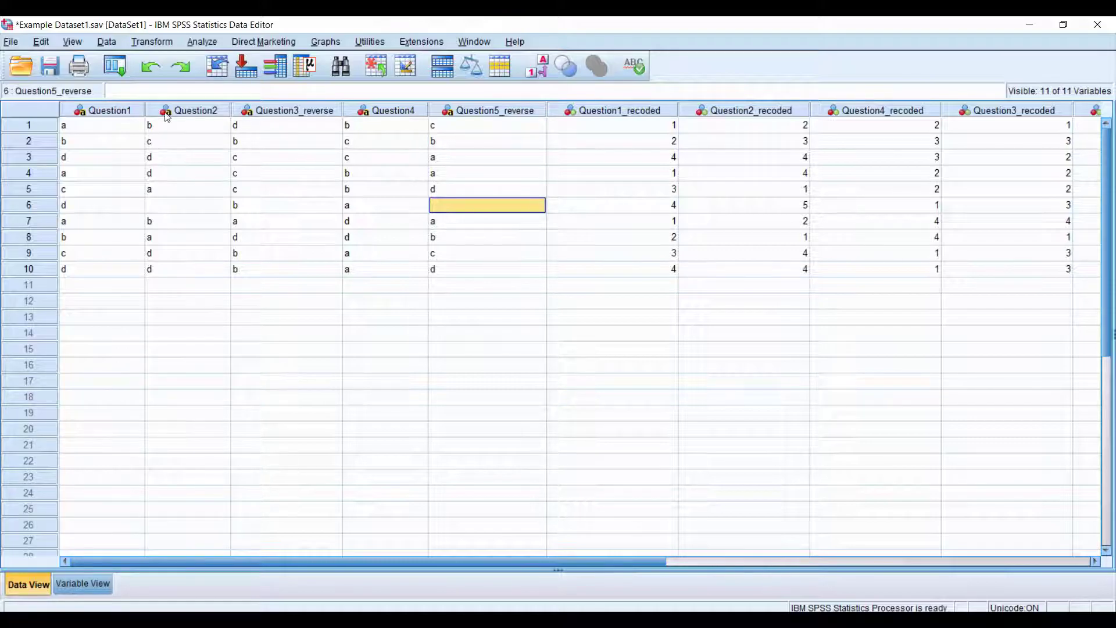
Step: In Descriptives, analyse Question5_recoded and Question555_recoded with mean, std. deviation, minimum and maximum
click(203, 42)
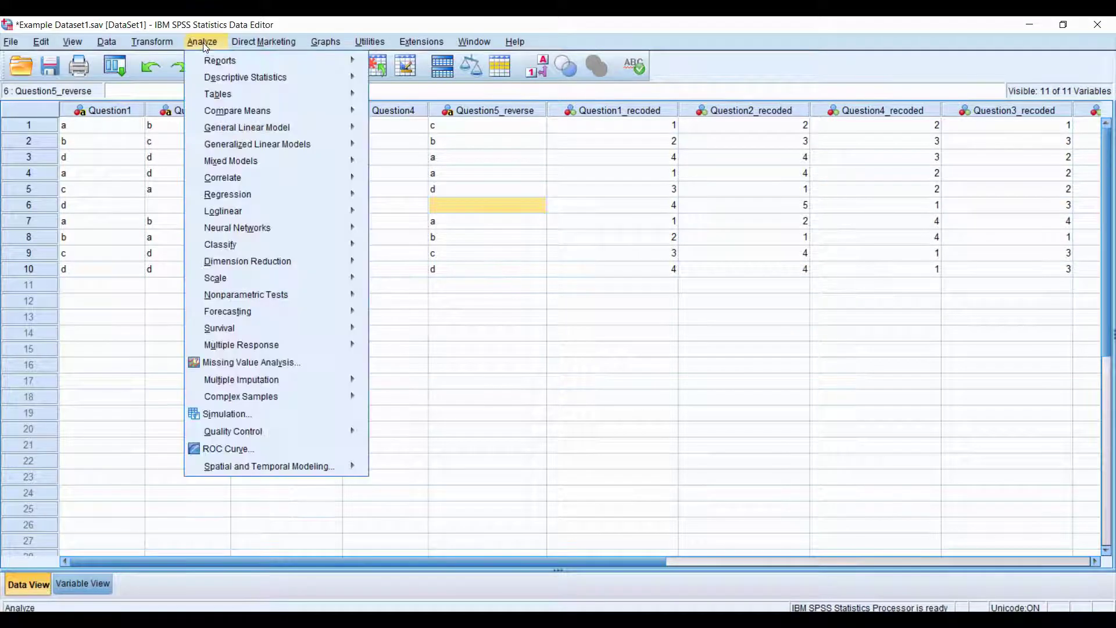
mouse_move(267, 77)
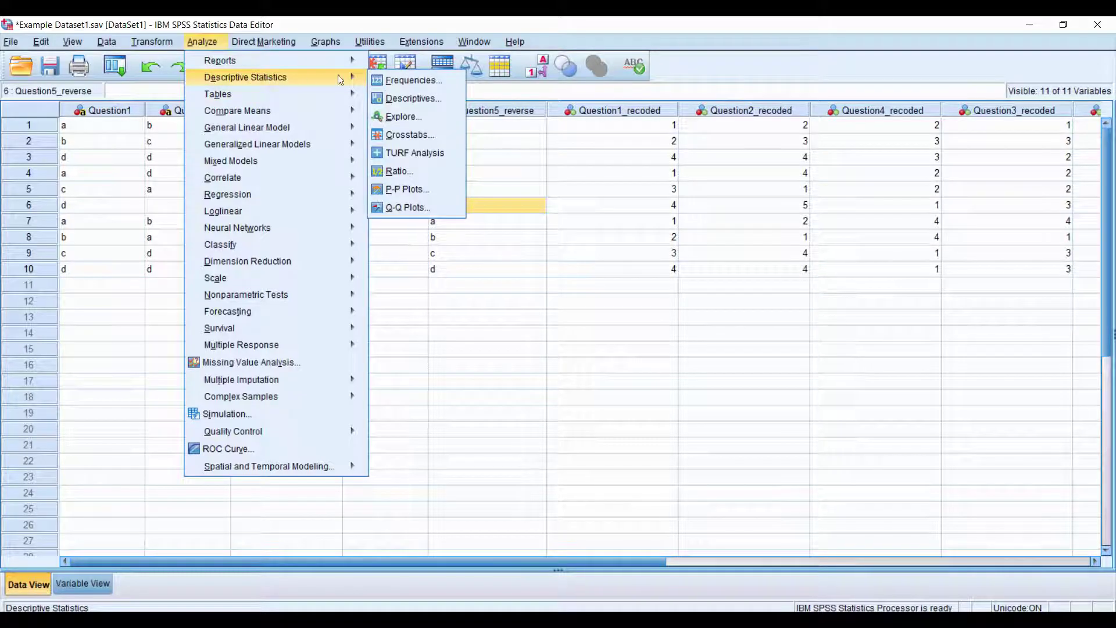
click(400, 97)
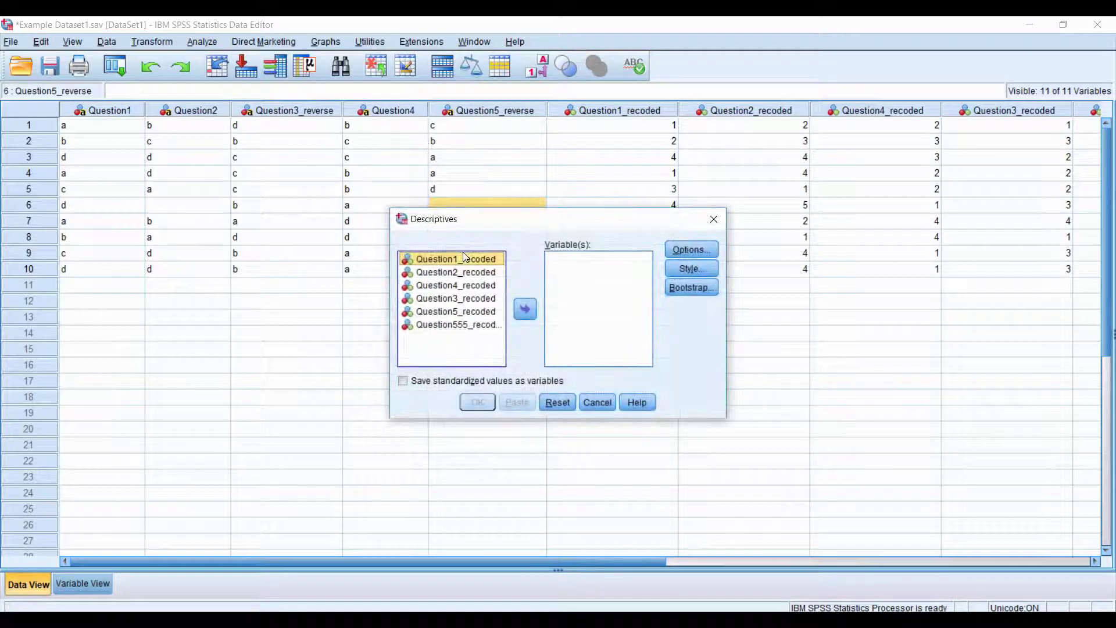
click(465, 314)
key(shift+Down)
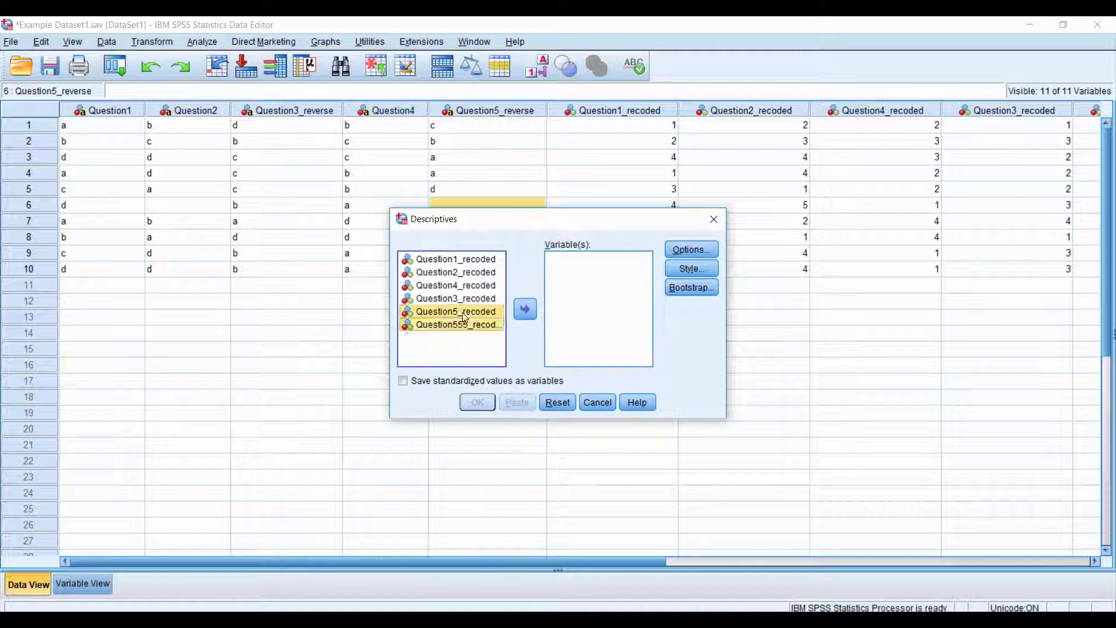
click(525, 310)
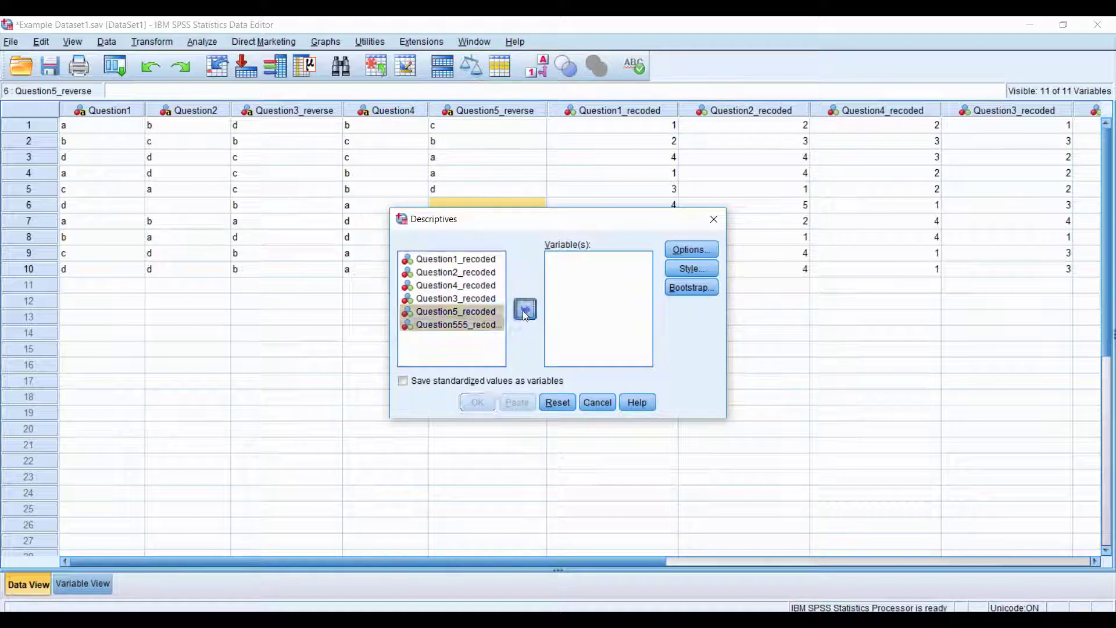
click(682, 252)
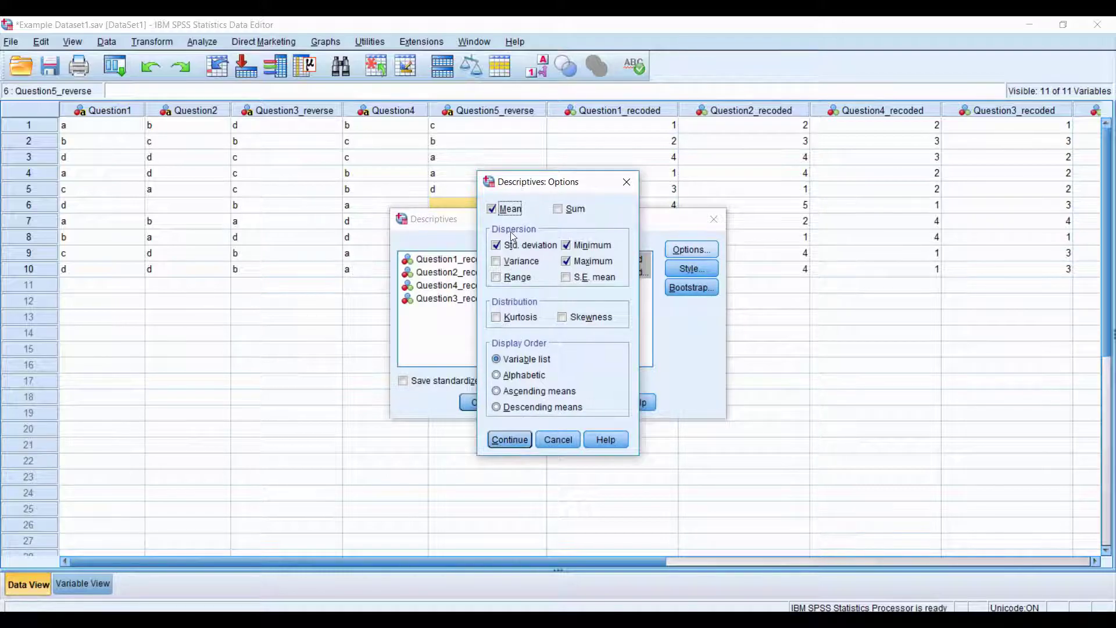
click(511, 441)
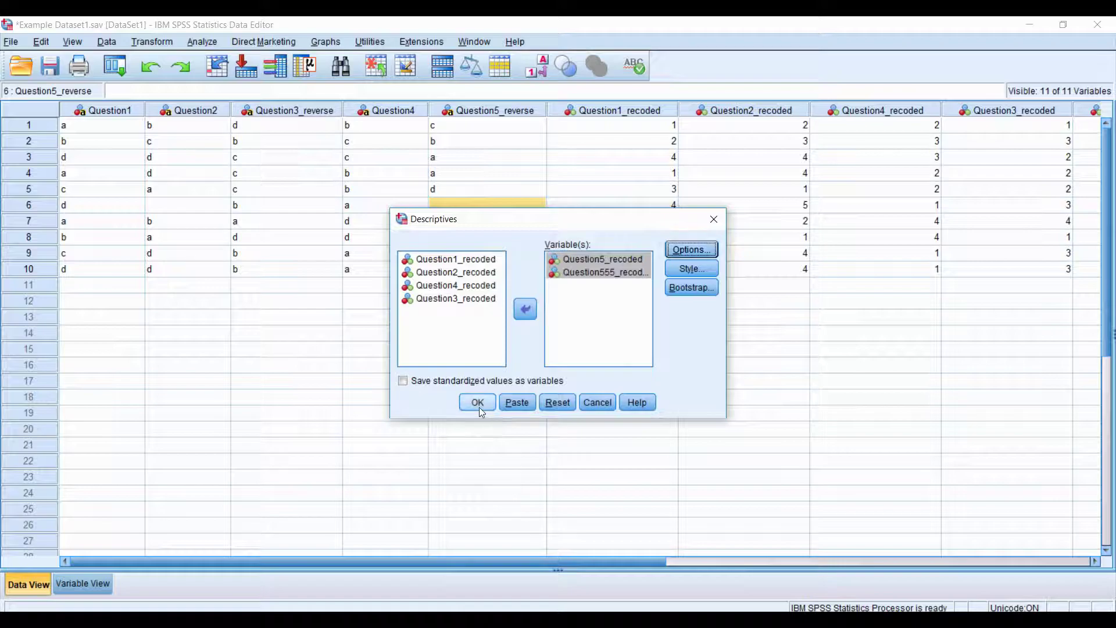
Step: Compare Question5_recoded (N 9, mean 2.67) with Question555_recoded (N 10, mean 2.90), then discard the output
click(478, 403)
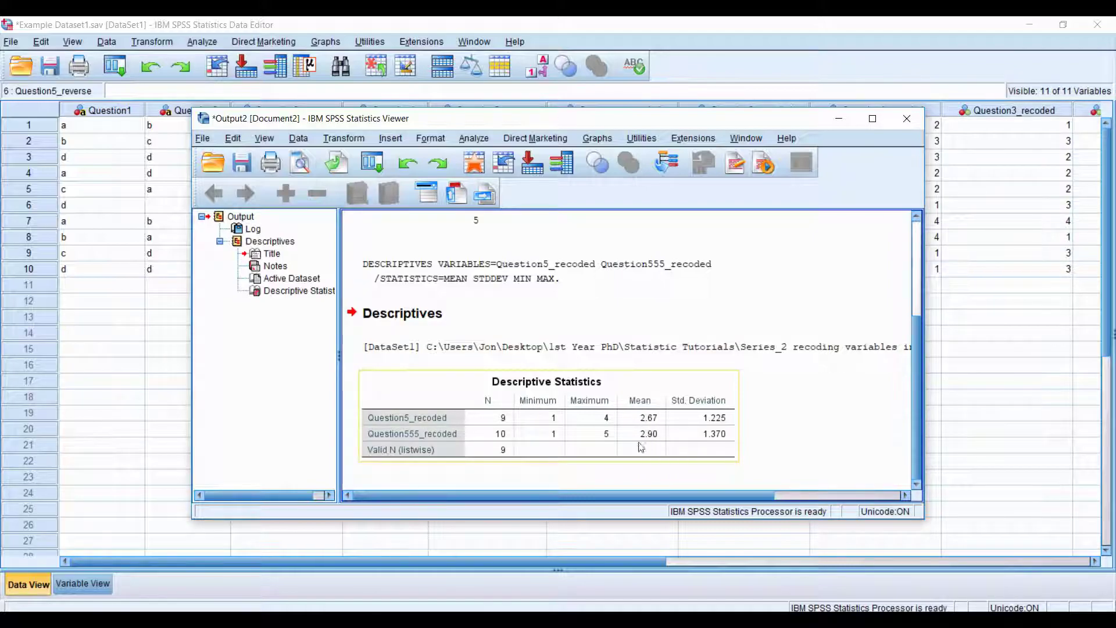
click(907, 119)
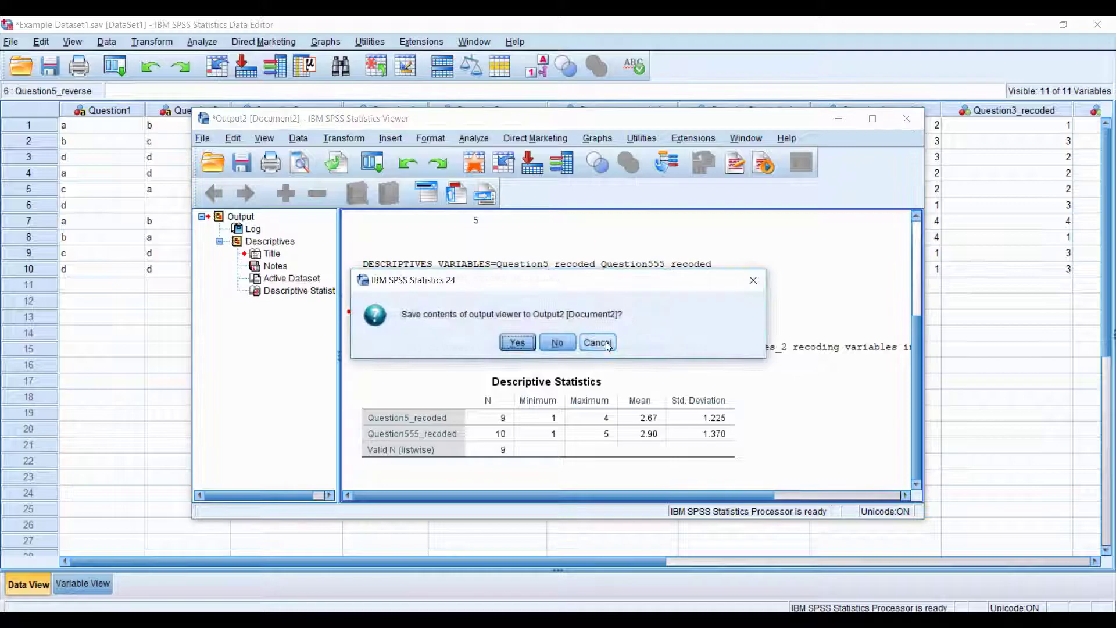
click(557, 342)
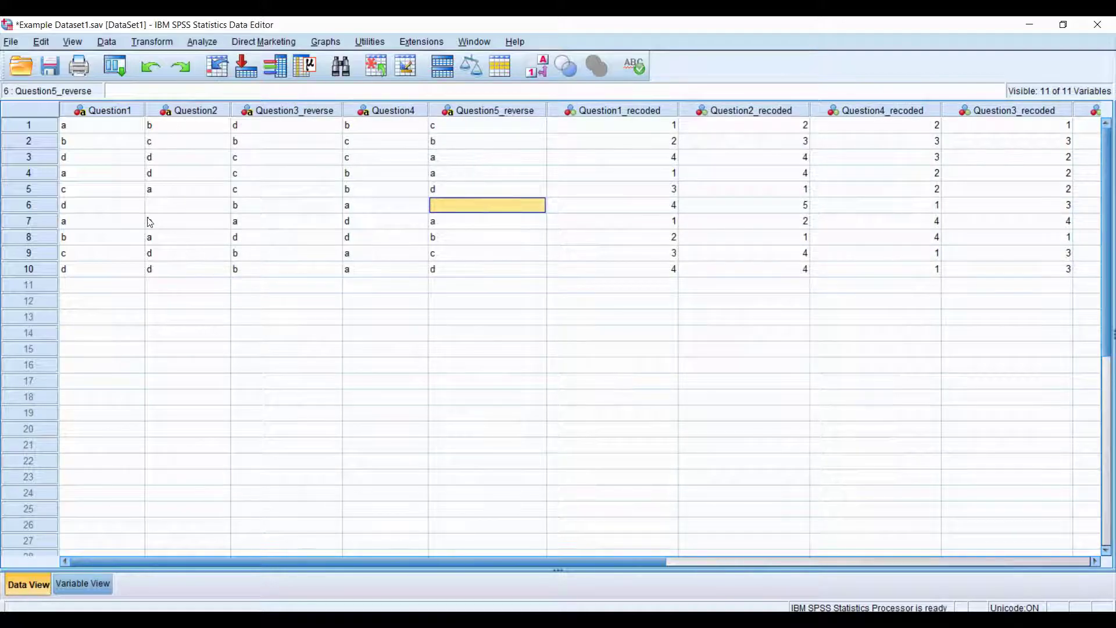
Step: Inspect the blank row 6 cells in Question2 and Question5_reverse
click(154, 207)
click(453, 210)
double_click(154, 201)
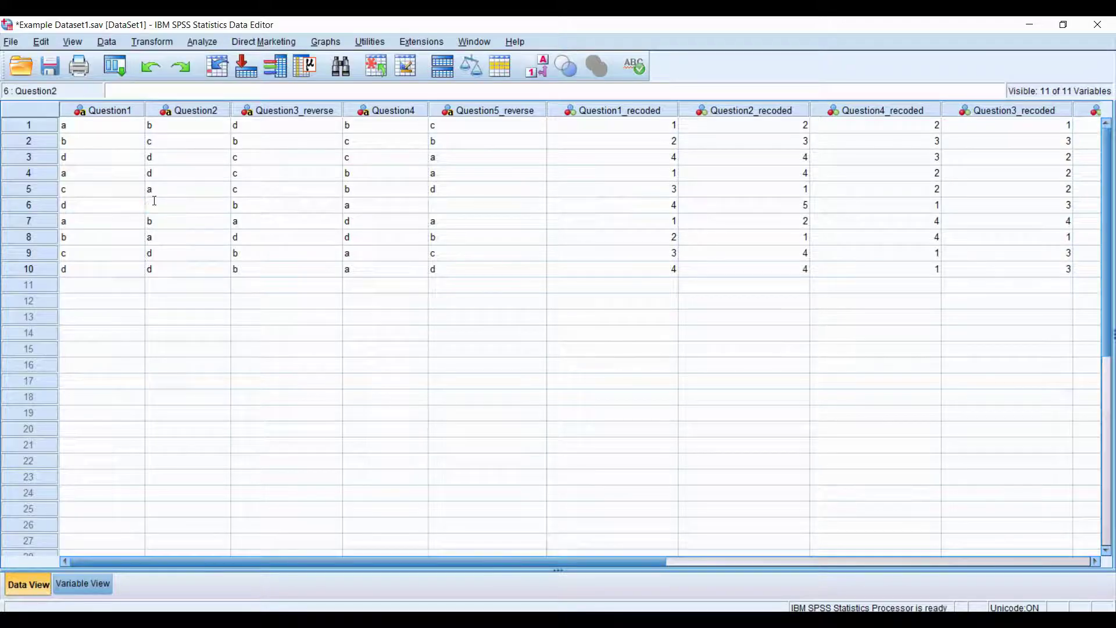
click(446, 210)
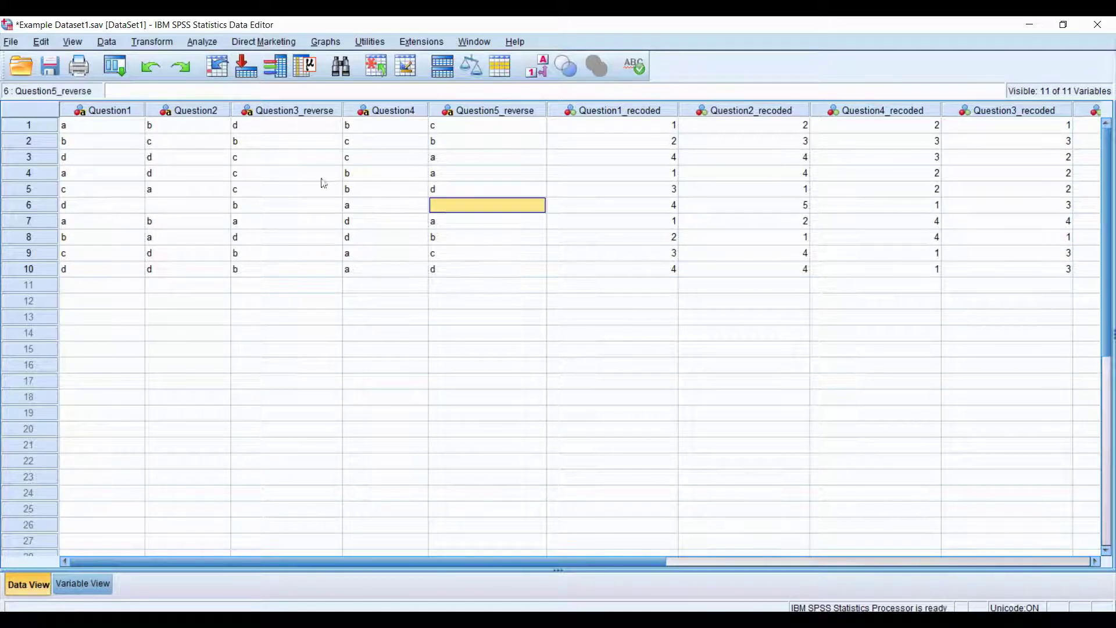
Step: Run Frequencies on Question2 and Question5_reverse, showing 10 valid and 0 missing with blanks counted
click(199, 40)
mouse_move(225, 86)
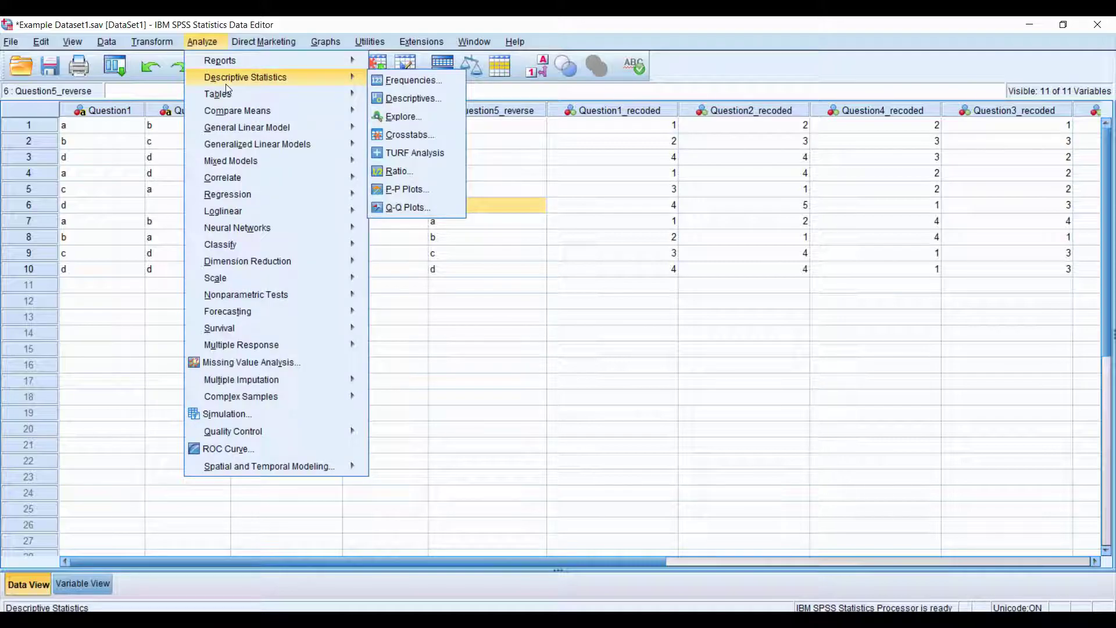
click(391, 83)
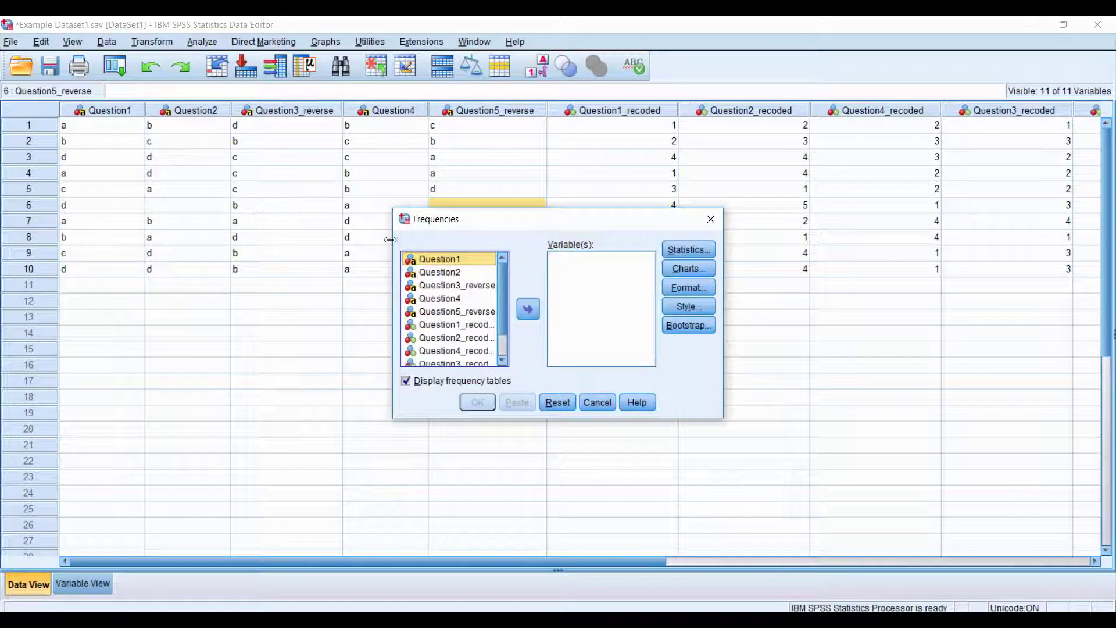
click(439, 272)
click(521, 313)
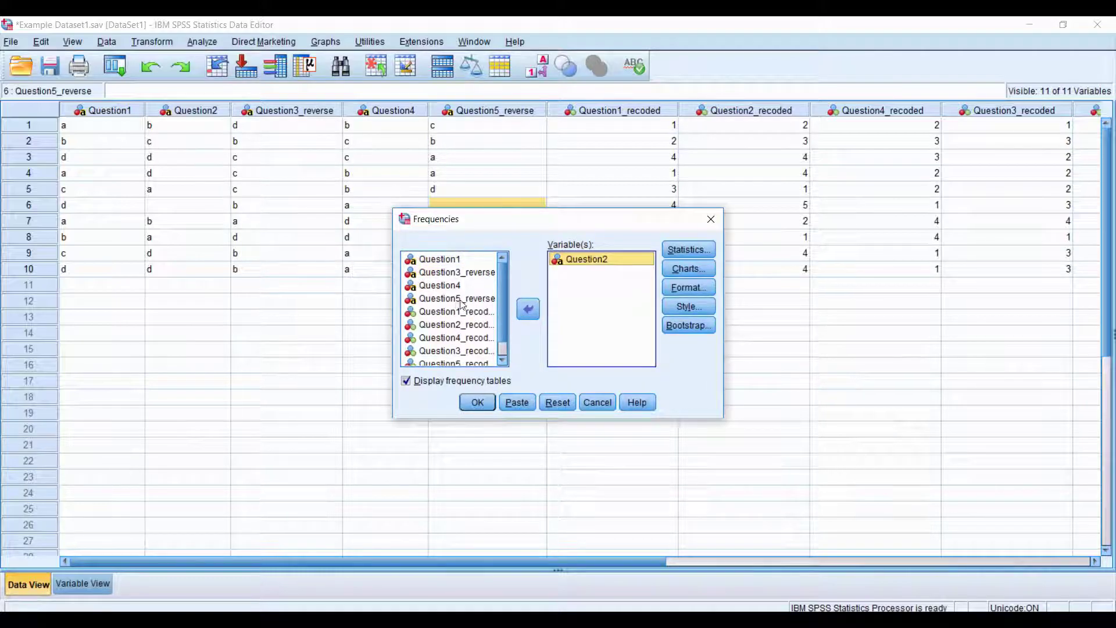
key(shift+Tab)
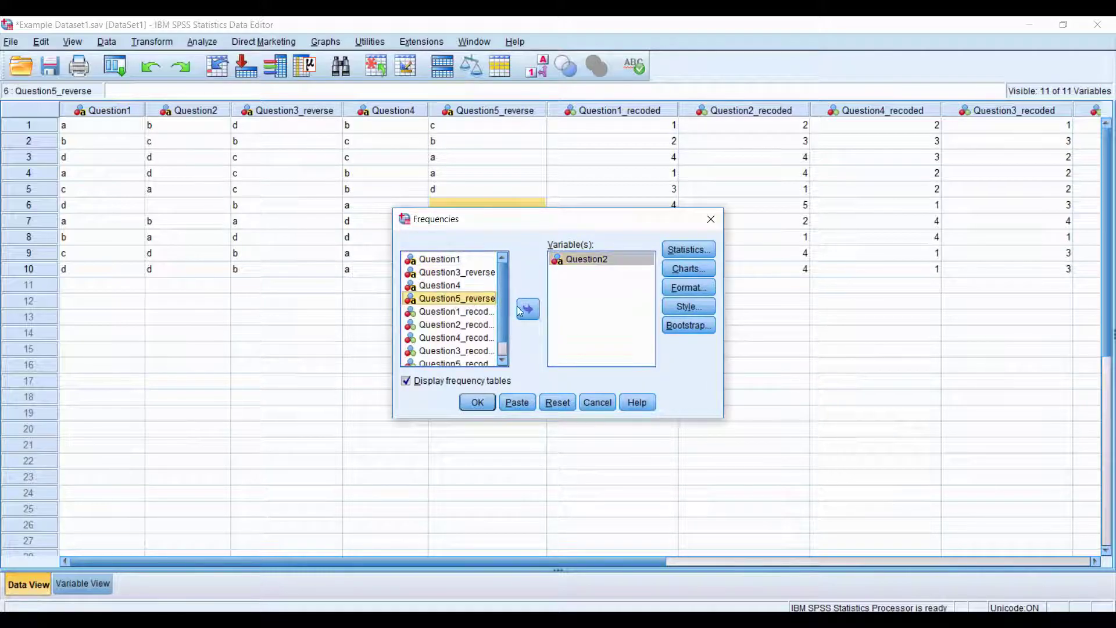
click(520, 312)
click(474, 406)
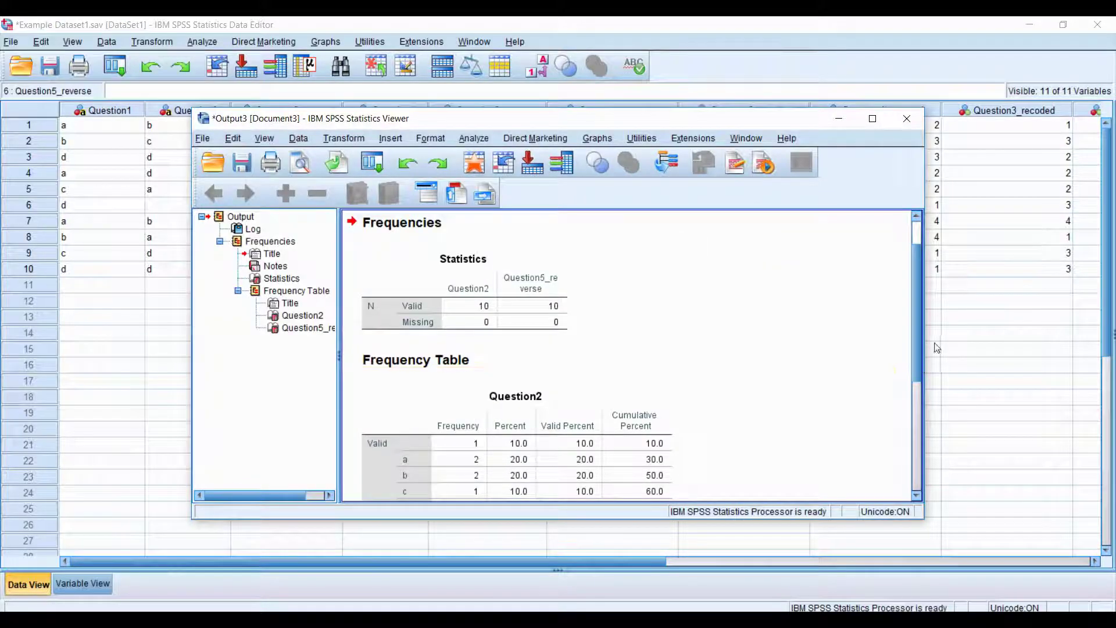
drag(923, 343, 917, 399)
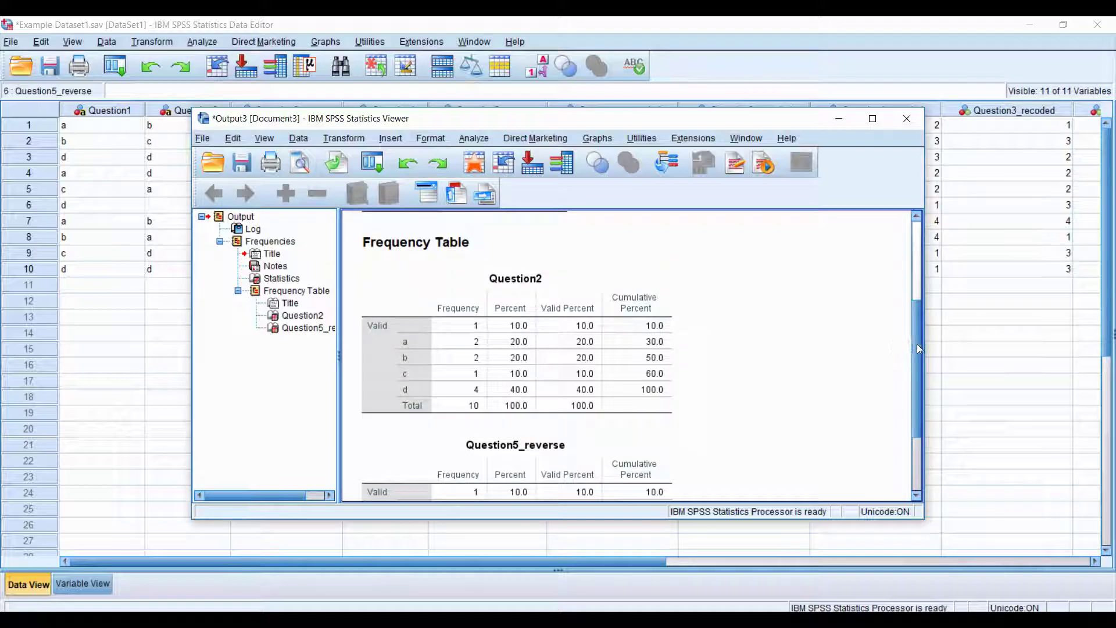
drag(919, 347, 918, 315)
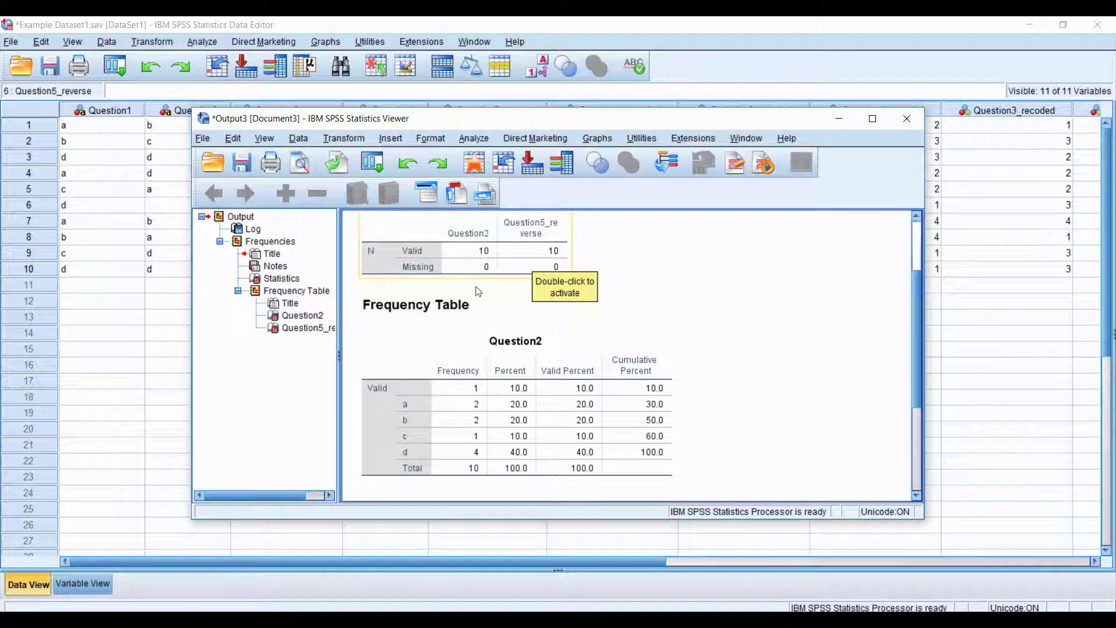
Step: Discard the frequencies output and reopen Automatic Recode with blank strings treated as user-missing
click(907, 119)
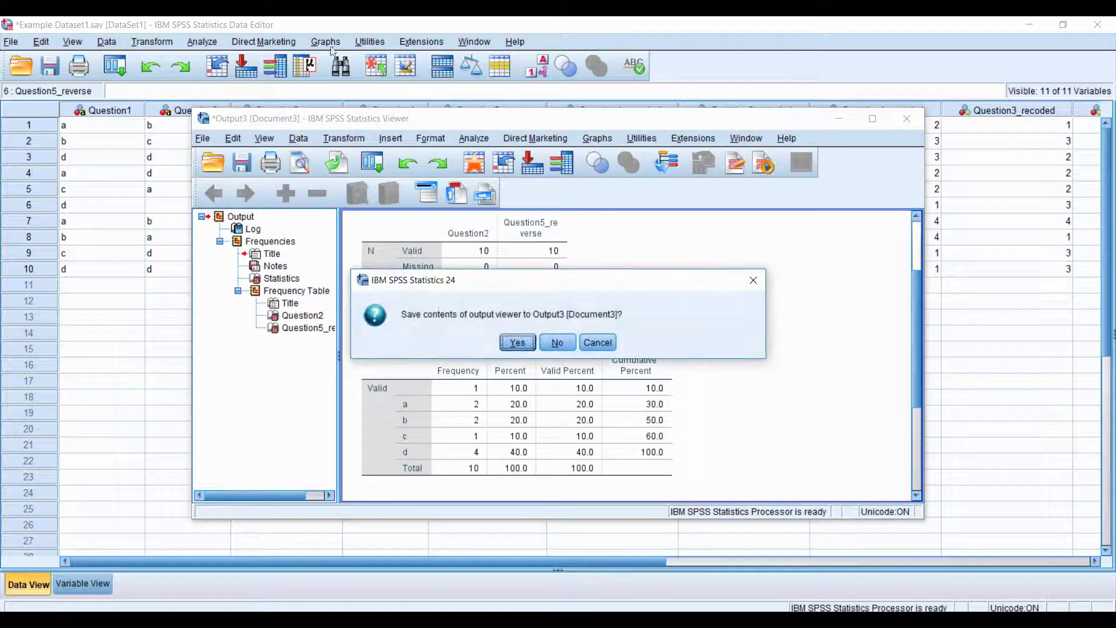
click(556, 343)
click(153, 41)
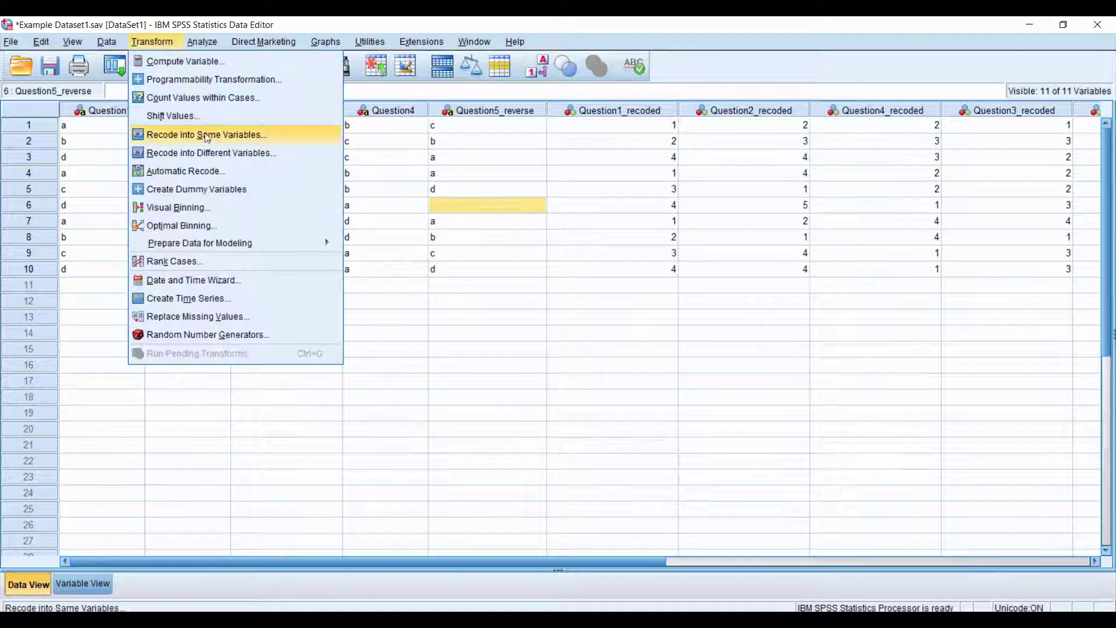
click(207, 171)
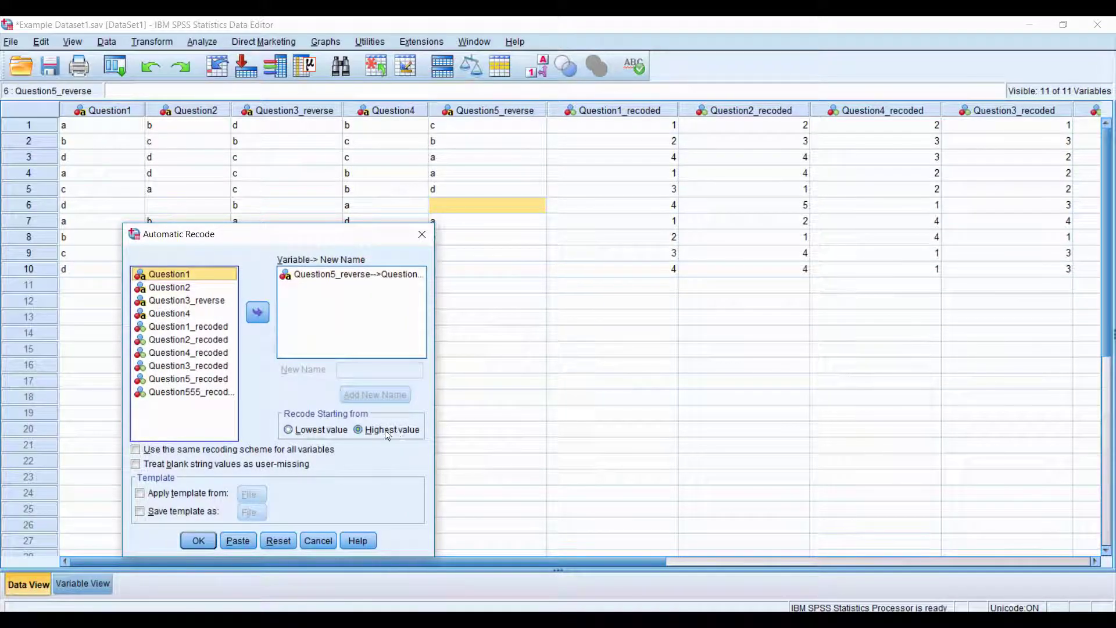
click(137, 464)
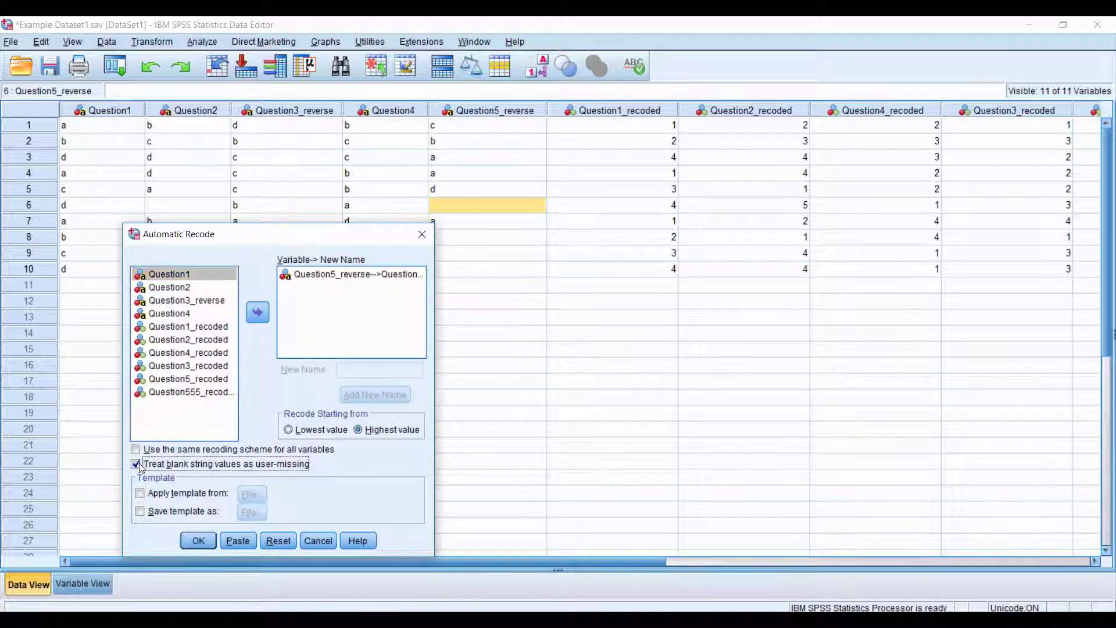